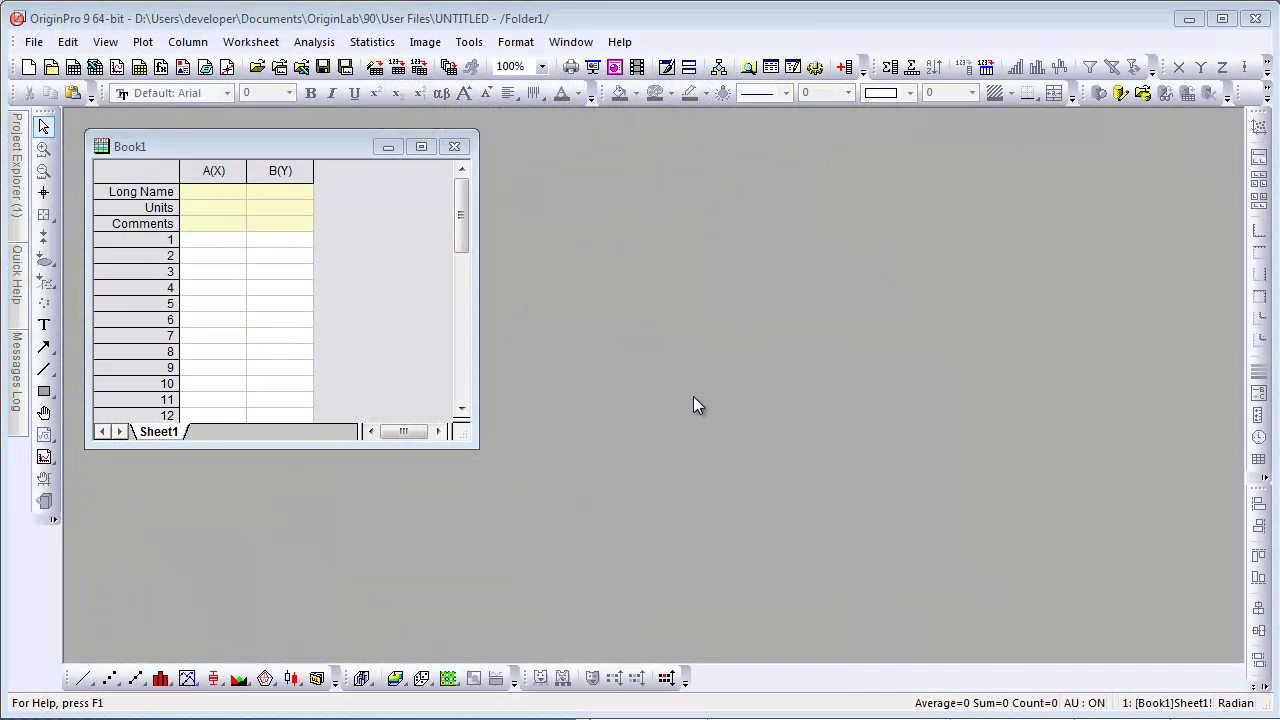
Show the File > Import submenu listing formats such as CSV, Excel and Matlab
{"action": "left_click", "coordinate": [33, 42]}
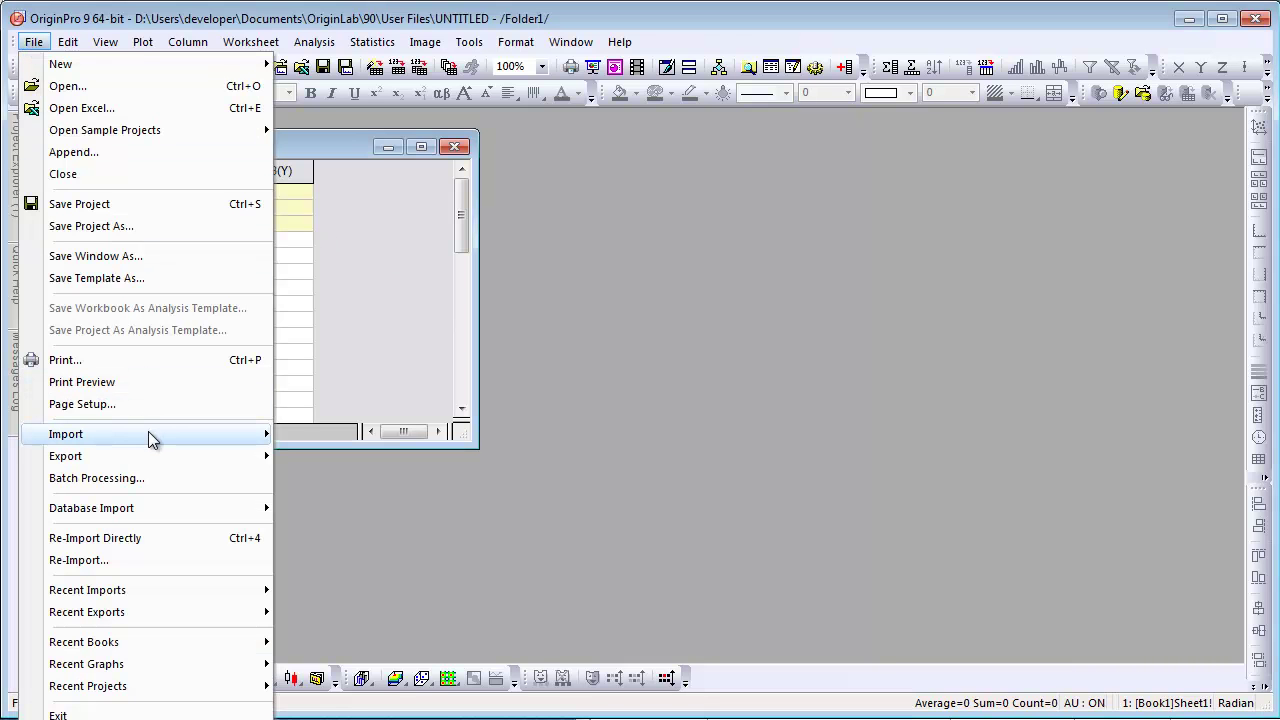
{"action": "mouse_move", "coordinate": [148, 431]}
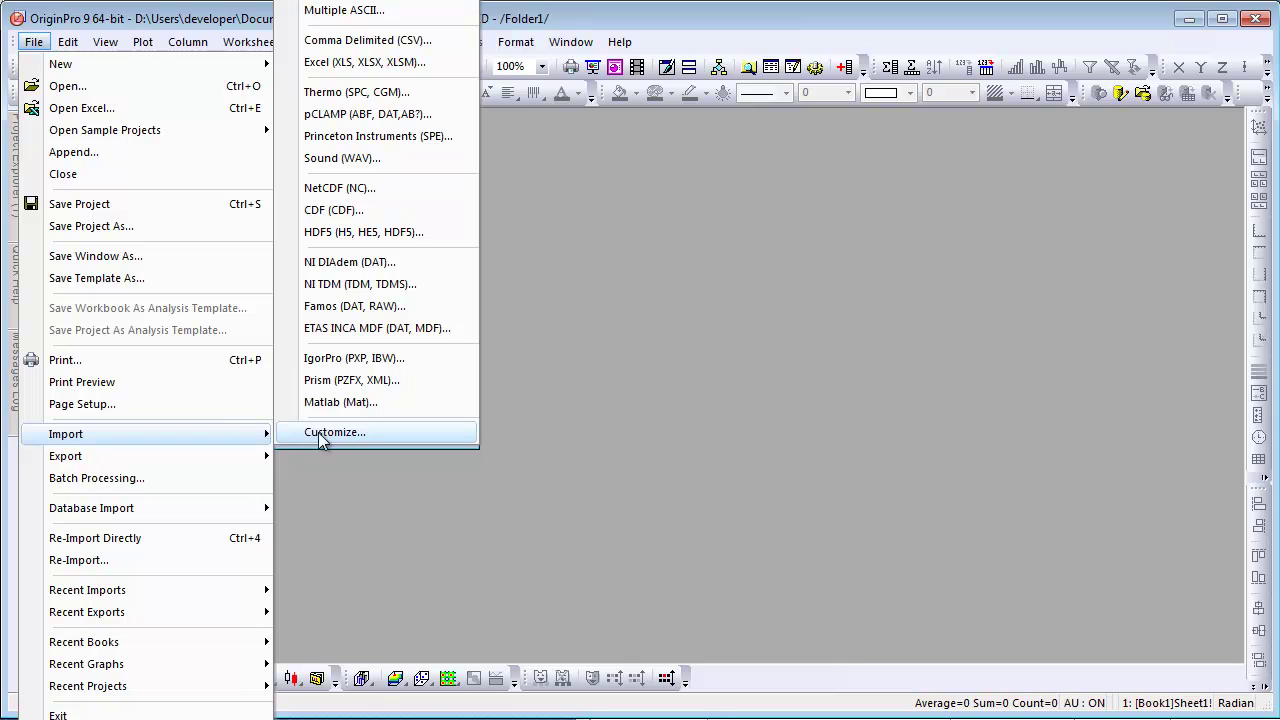
In Import Menu Customization, remove the entries from the separator through Matlab (Mat), keeping Import Wizard to Excel
{"action": "left_click", "coordinate": [399, 434]}
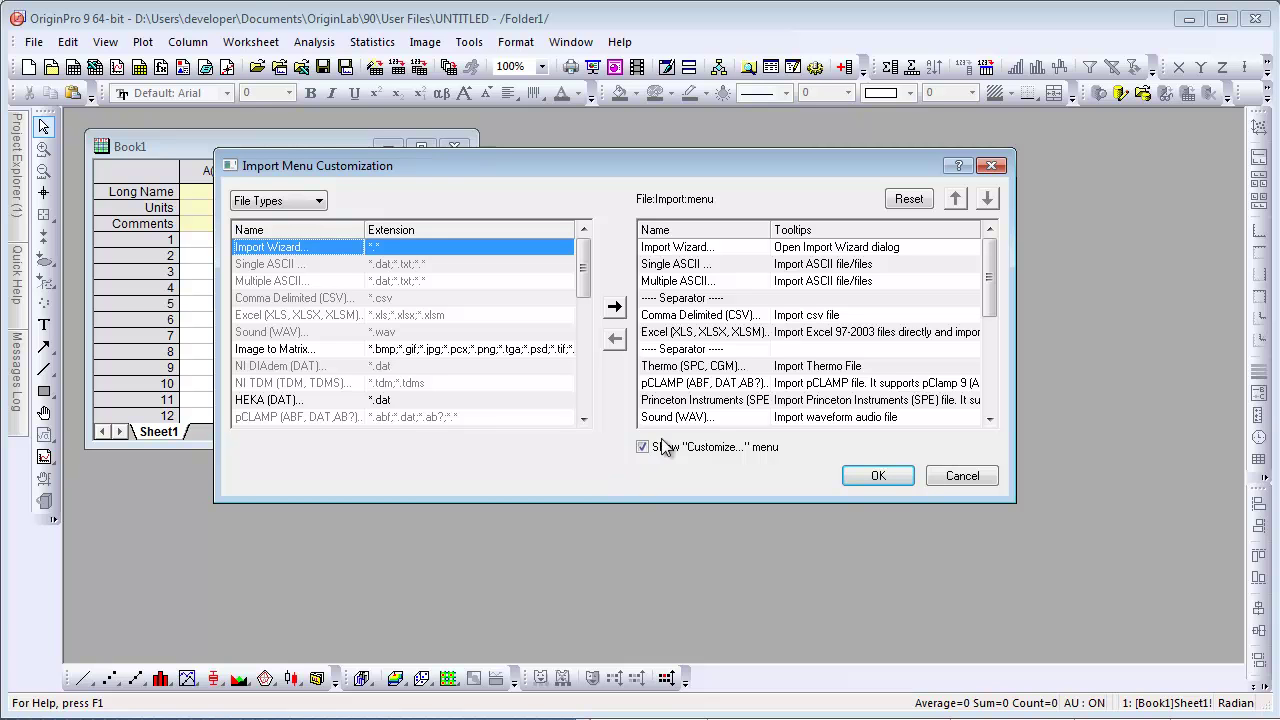
{"action": "left_click", "coordinate": [700, 350]}
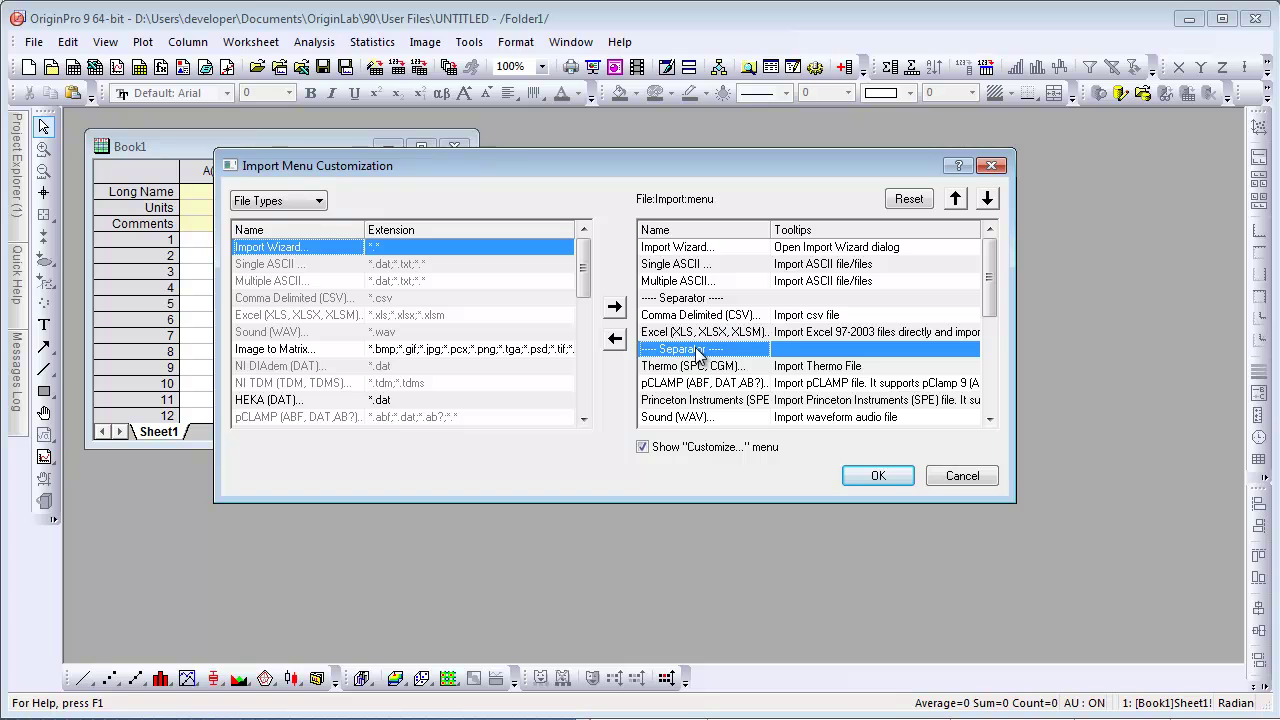
{"action": "left_click_drag", "start_coordinate": [990, 275], "coordinate": [997, 386]}
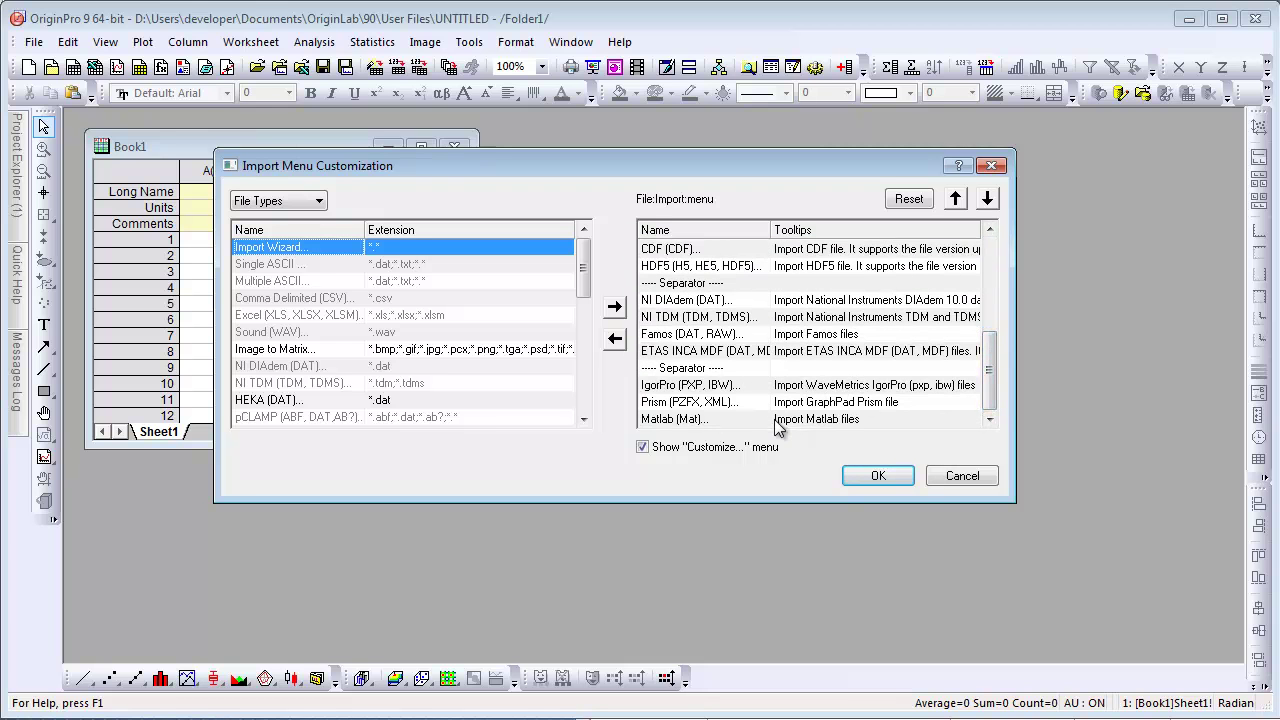
{"action": "left_click", "coordinate": [772, 420], "text": "shift"}
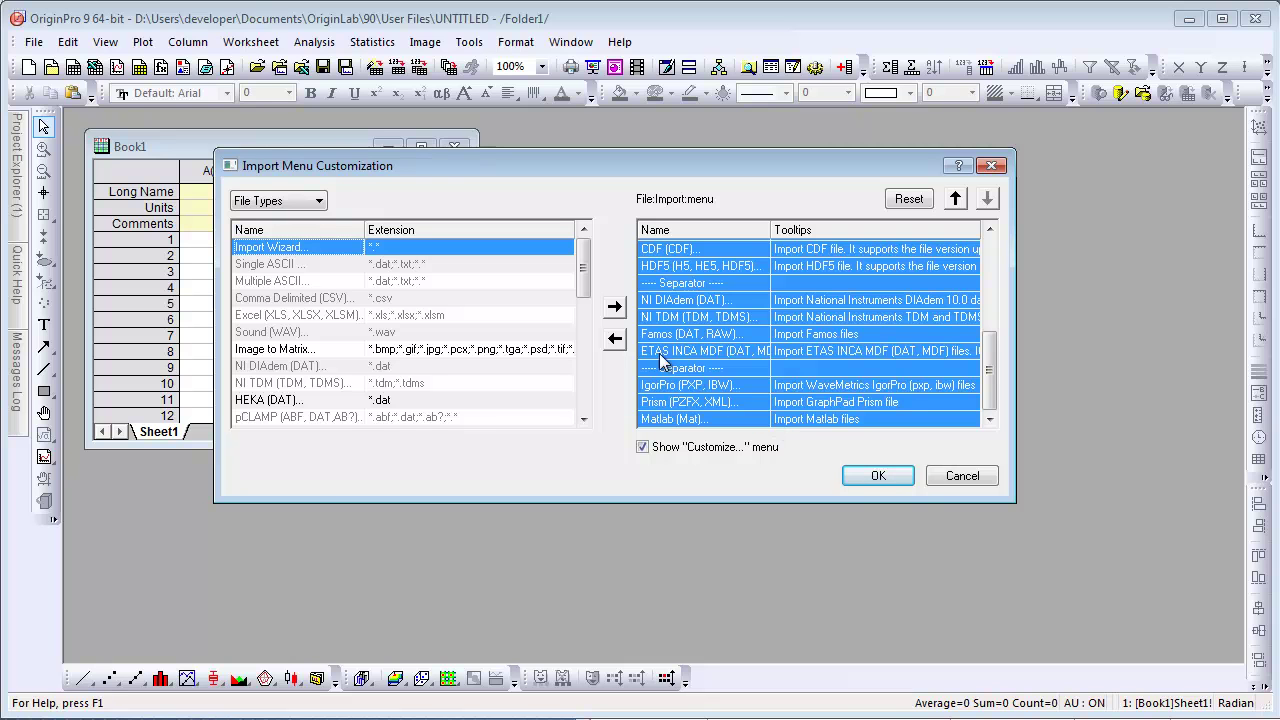
{"action": "left_click", "coordinate": [615, 341]}
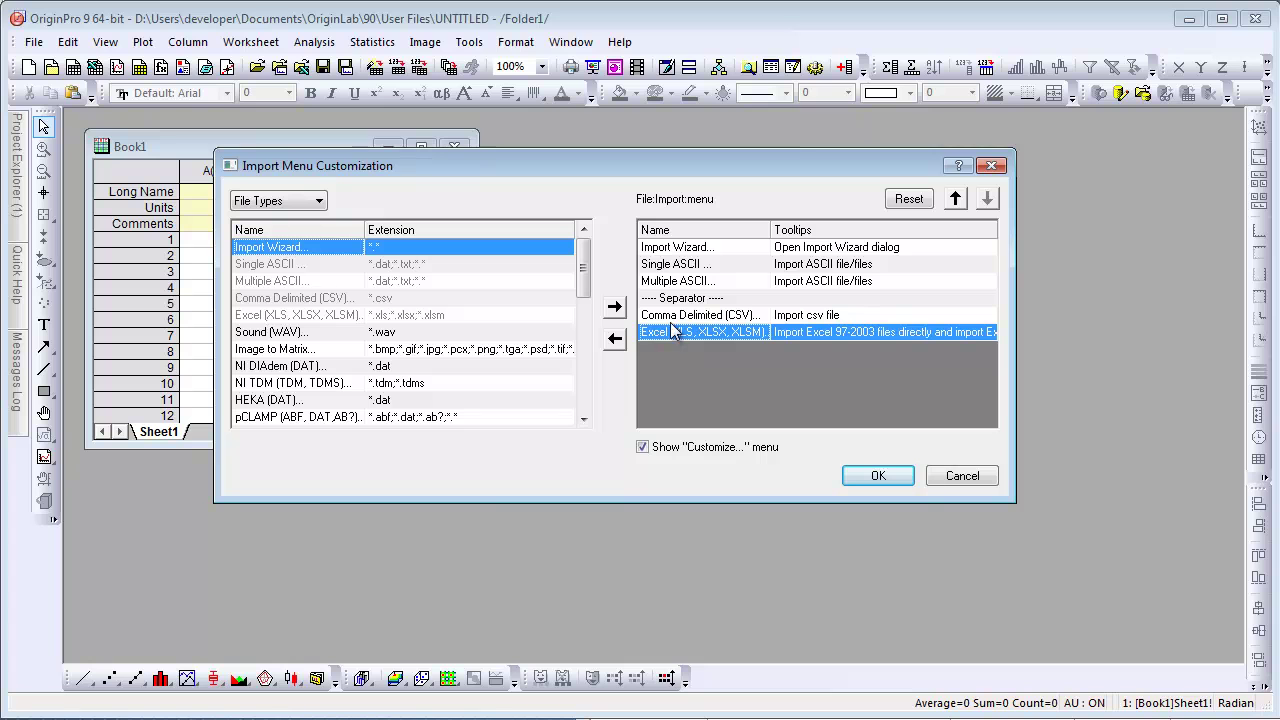
Add pCLAMP to the Import menu list and move it below the Excel entry
{"action": "left_click", "coordinate": [685, 300]}
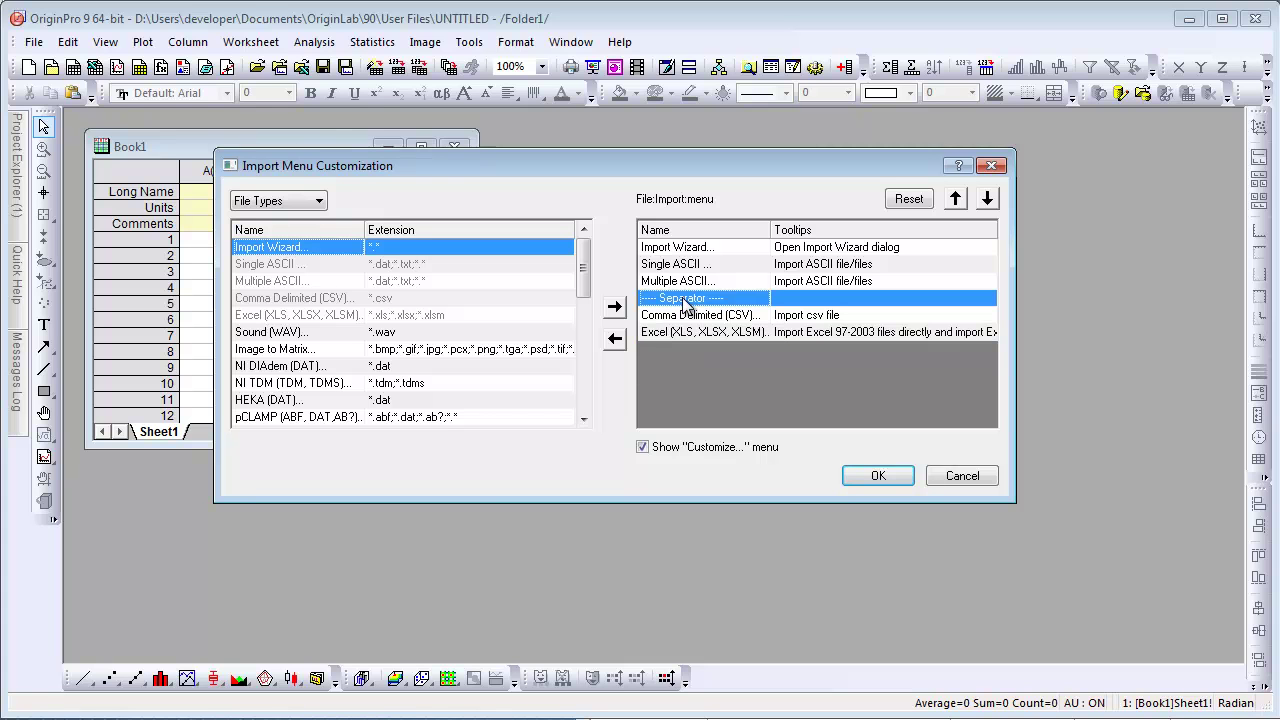
{"action": "left_click", "coordinate": [393, 420]}
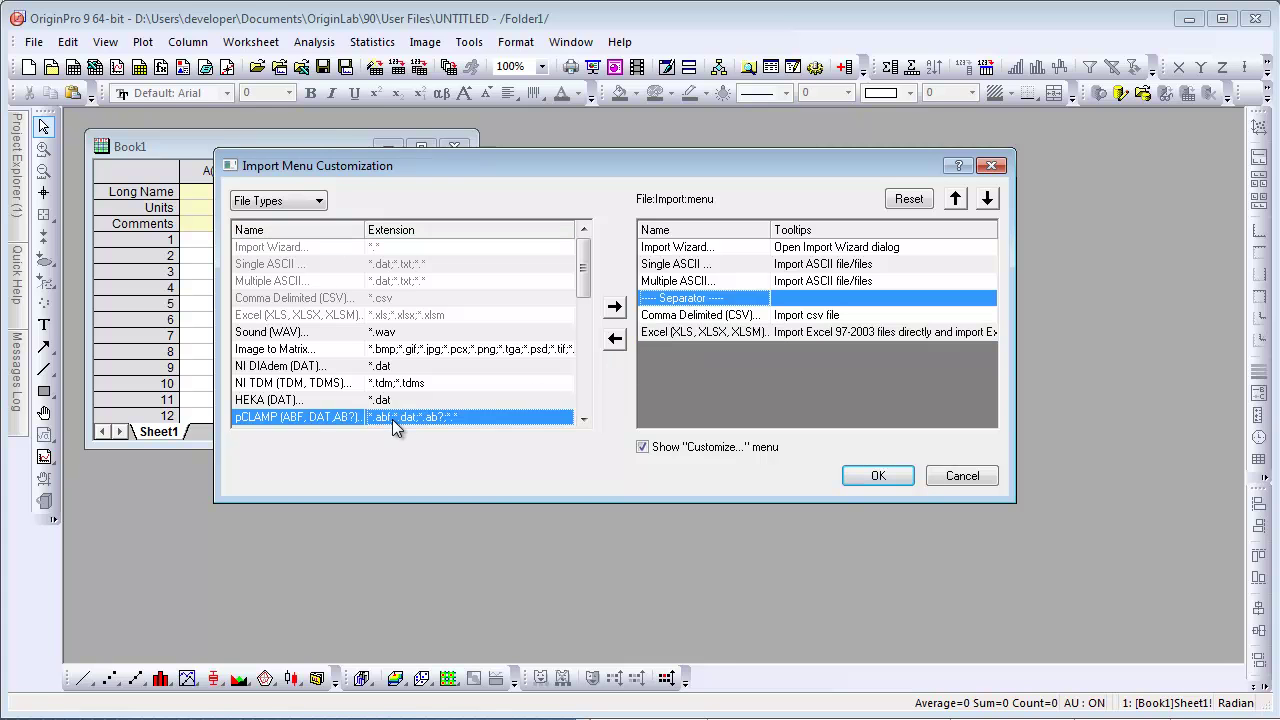
{"action": "left_click", "coordinate": [615, 310]}
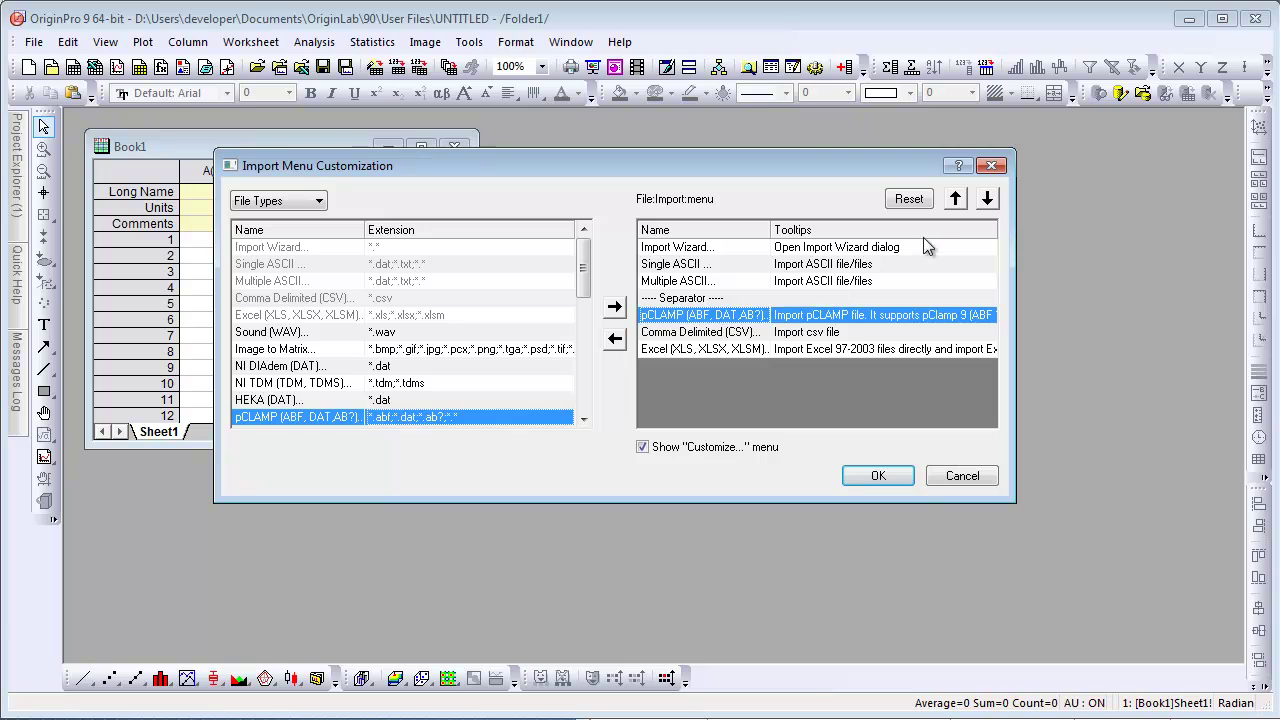
{"action": "left_click", "coordinate": [987, 200]}
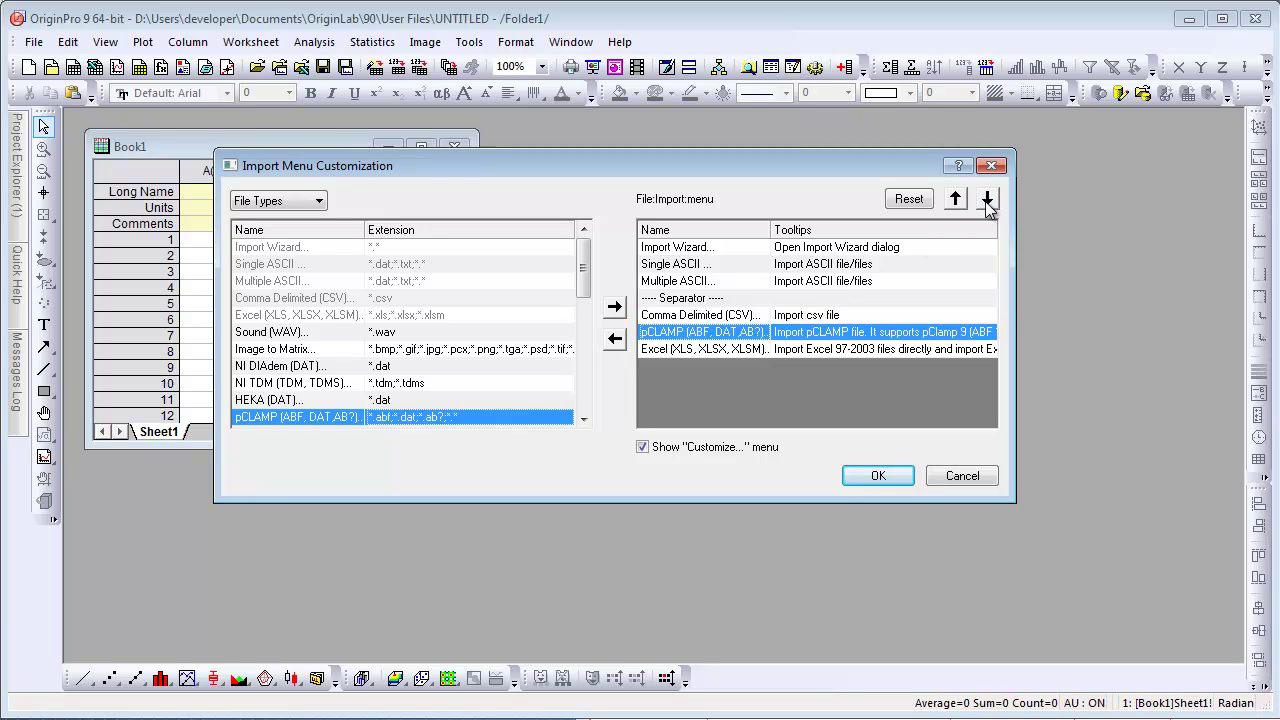
{"action": "left_click", "coordinate": [987, 200]}
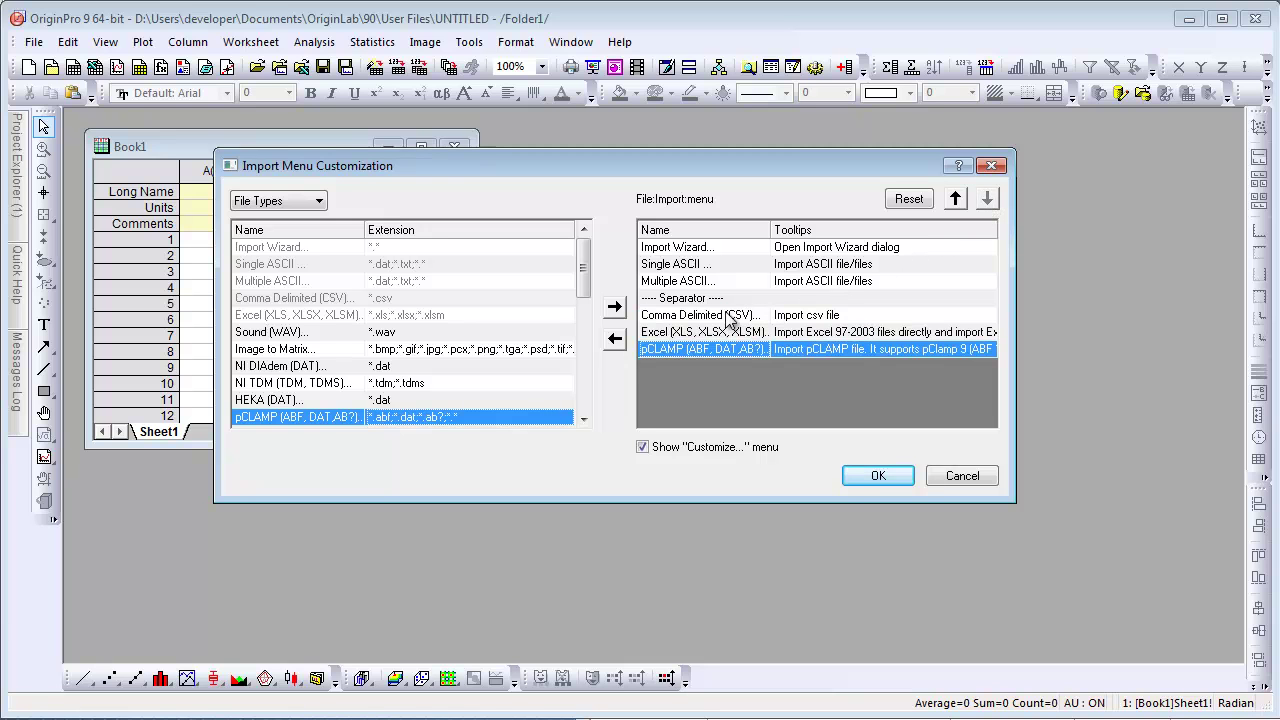
Insert a separator after Excel, hide the Customize... entry, and apply the changes
{"action": "left_click", "coordinate": [683, 337]}
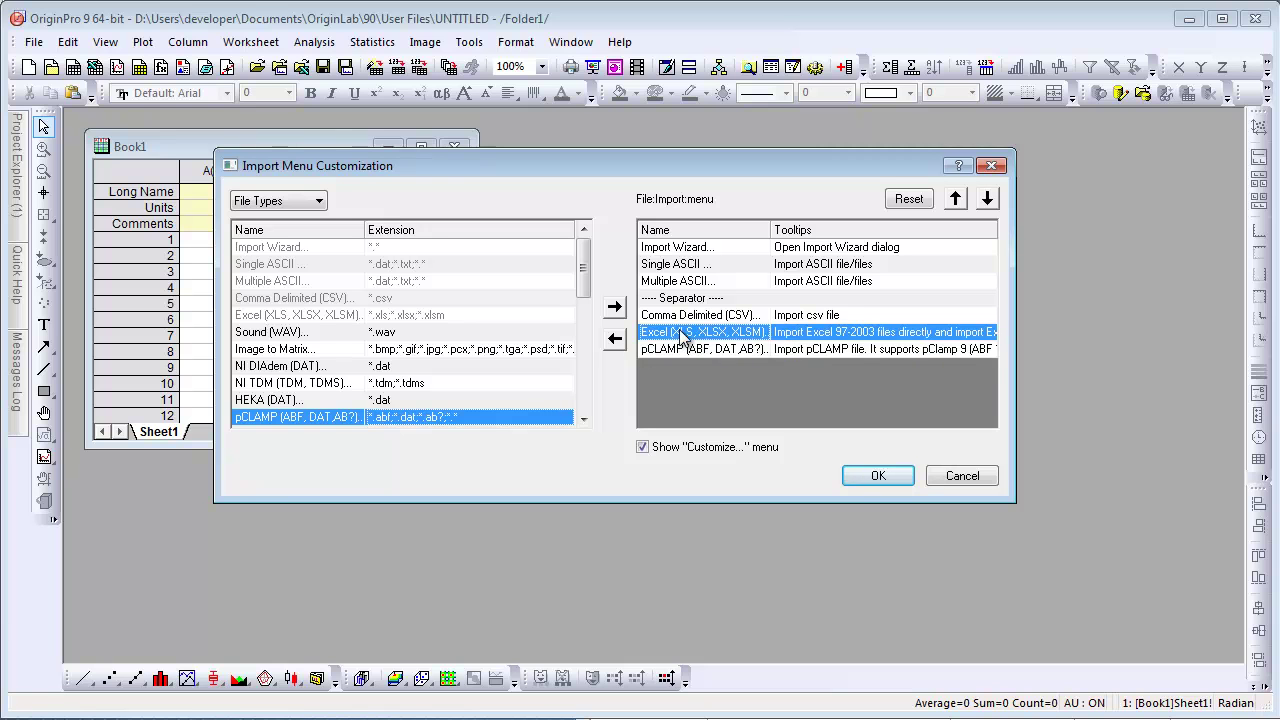
{"action": "right_click", "coordinate": [683, 337]}
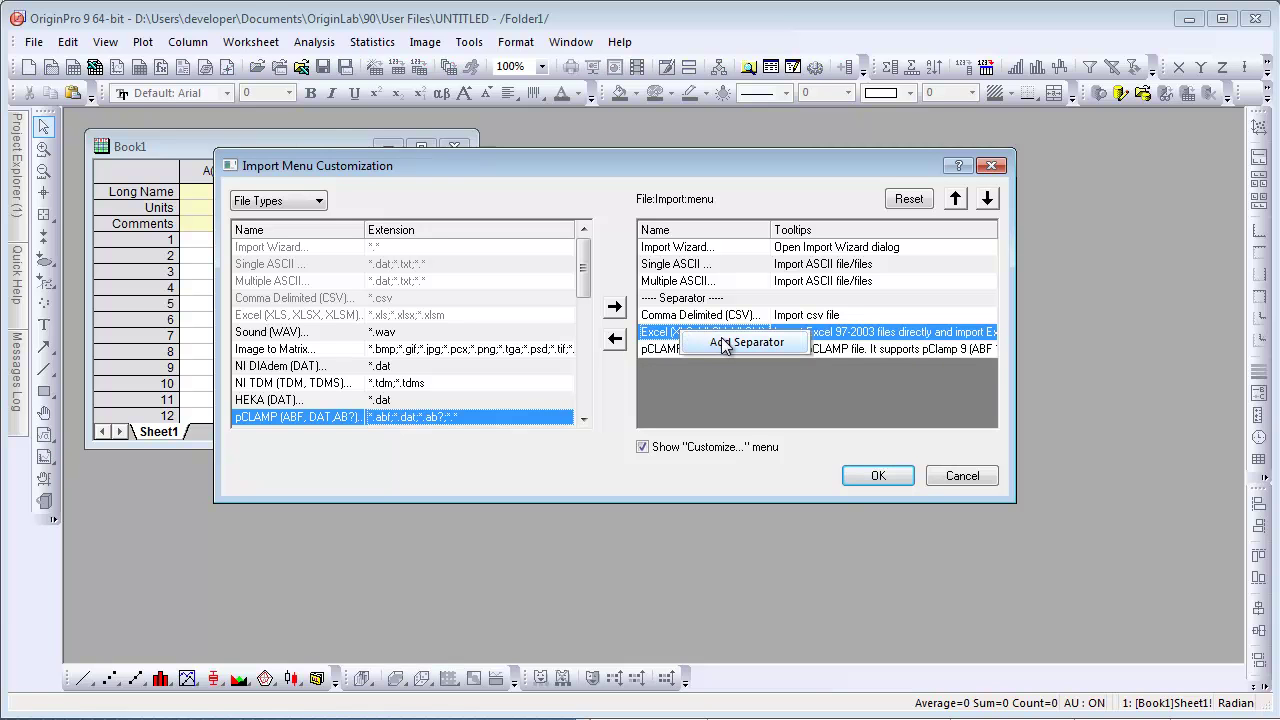
{"action": "left_click", "coordinate": [726, 343]}
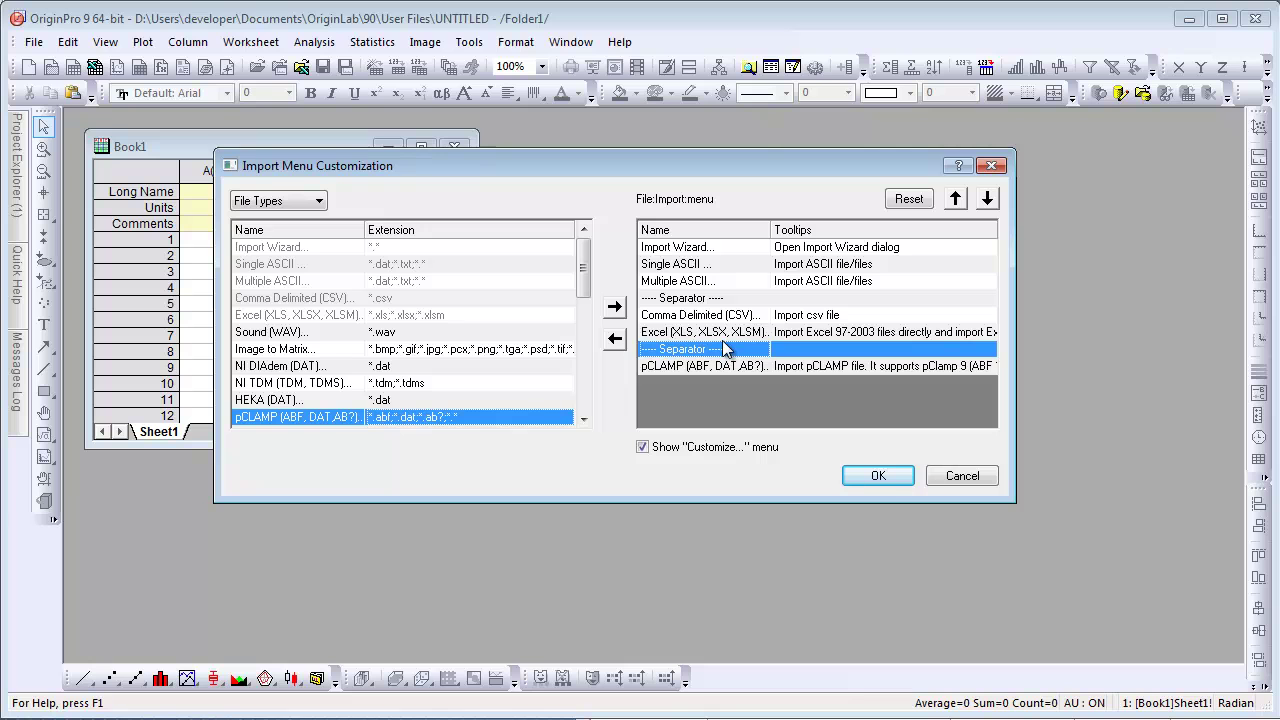
{"action": "left_click", "coordinate": [642, 448]}
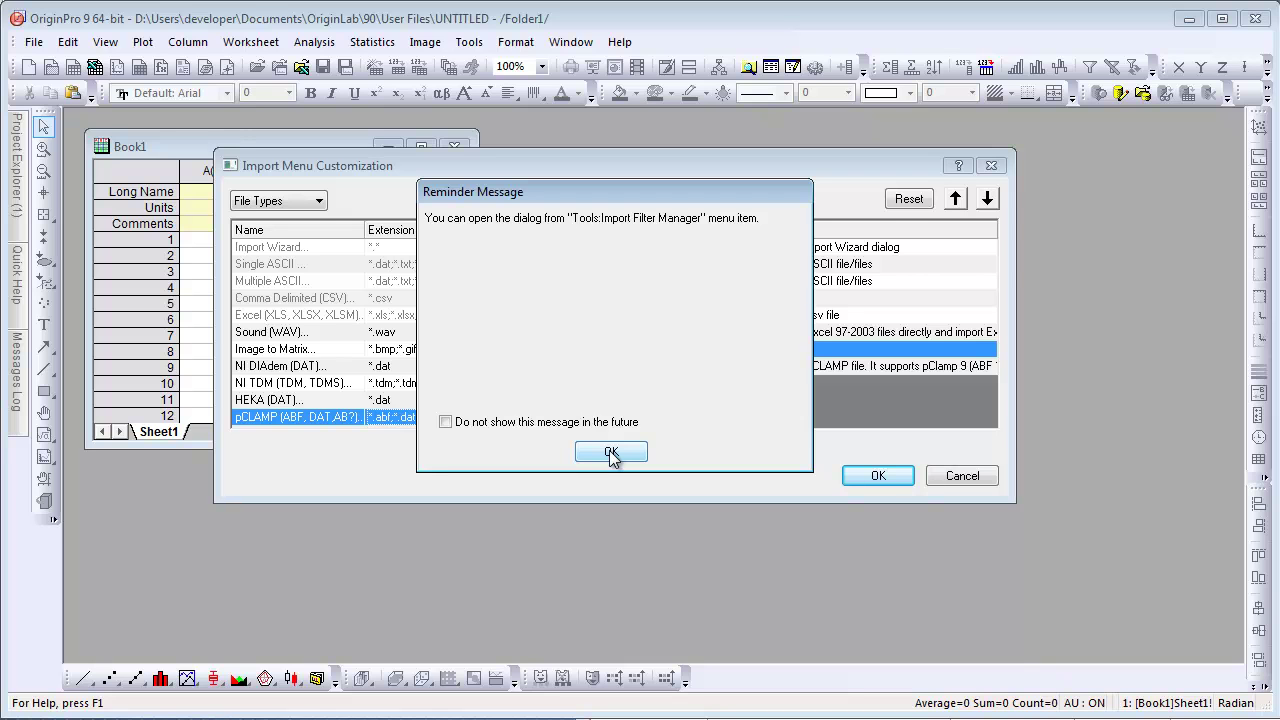
{"action": "left_click", "coordinate": [611, 453]}
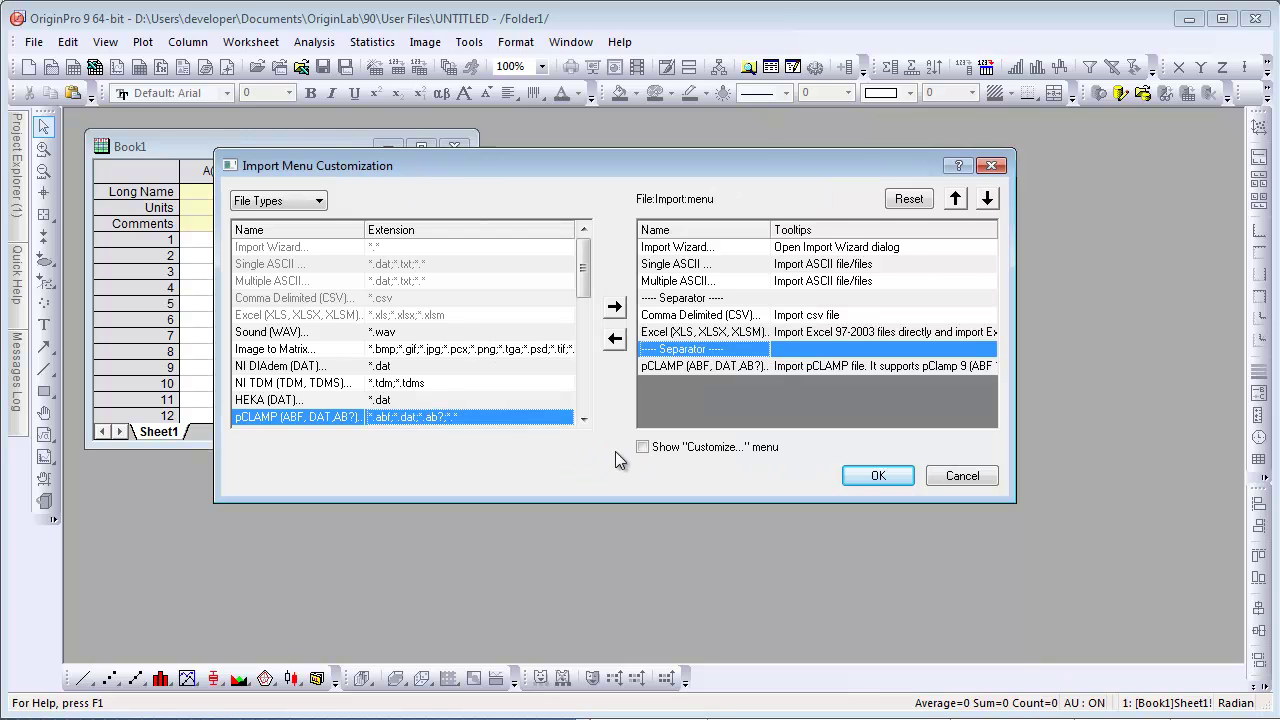
{"action": "left_click", "coordinate": [878, 477]}
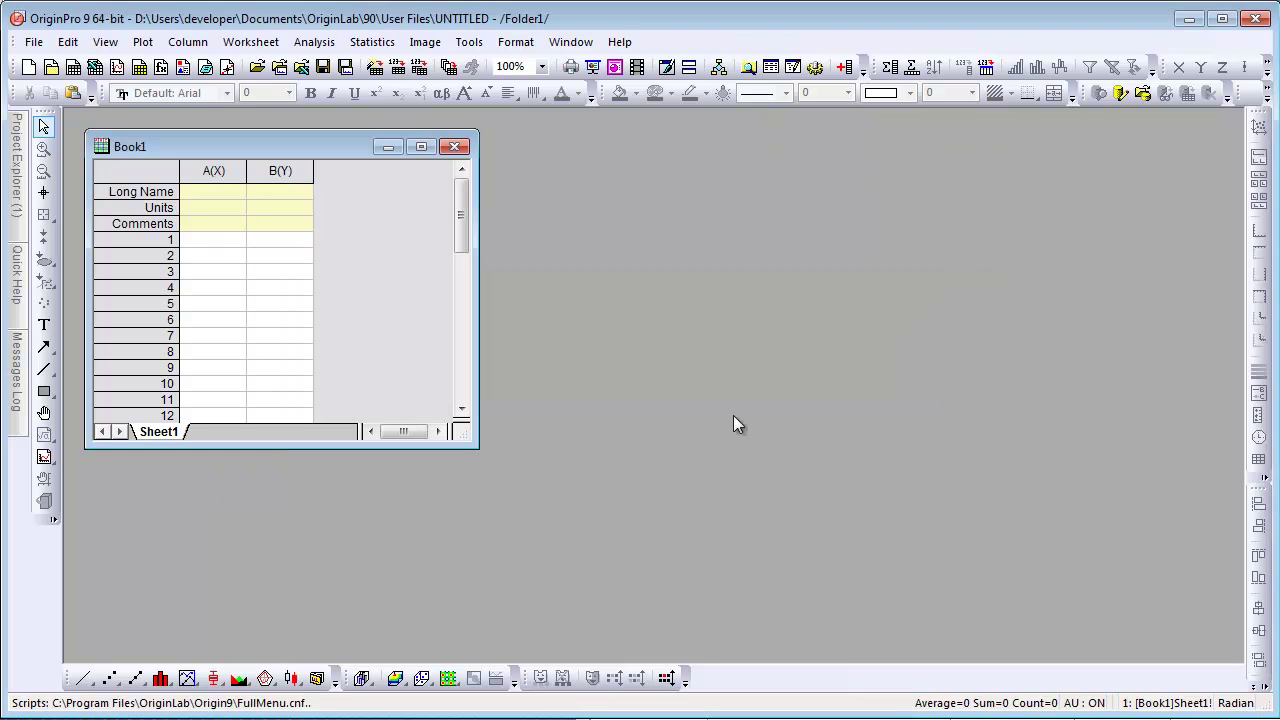
Check that the File > Import menu now ends with pCLAMP
{"action": "left_click", "coordinate": [34, 44]}
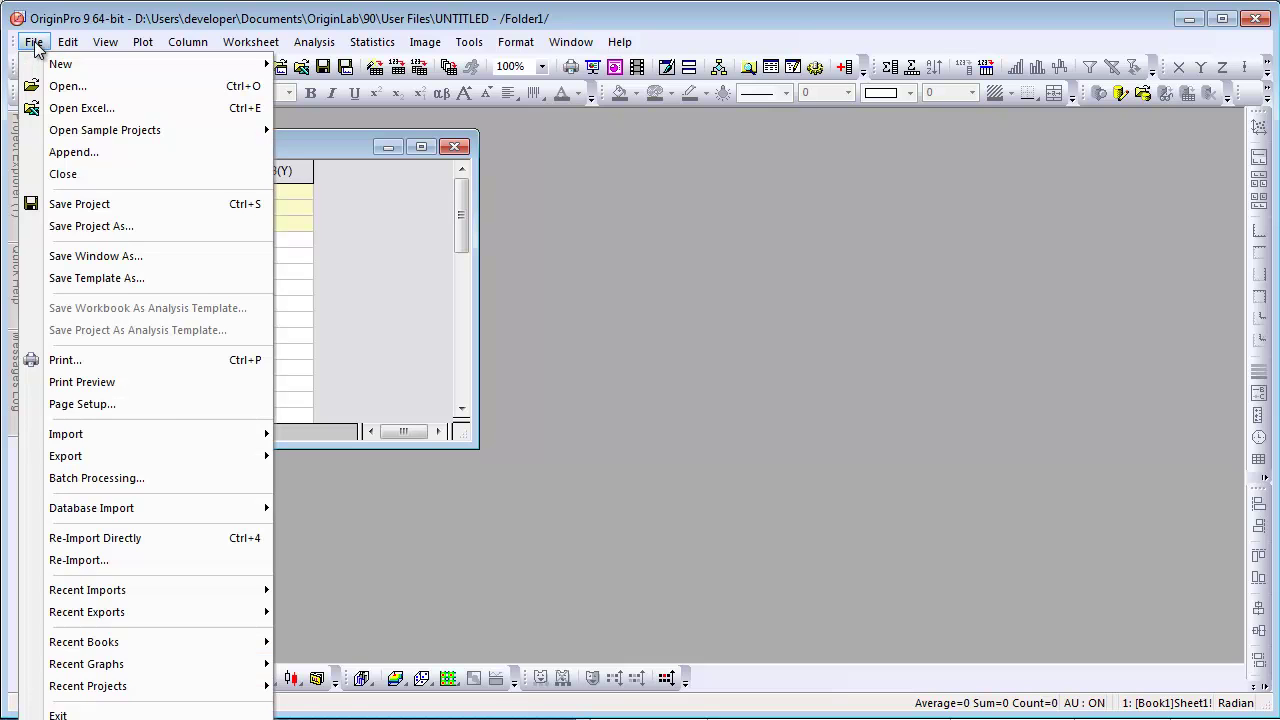
{"action": "mouse_move", "coordinate": [153, 436]}
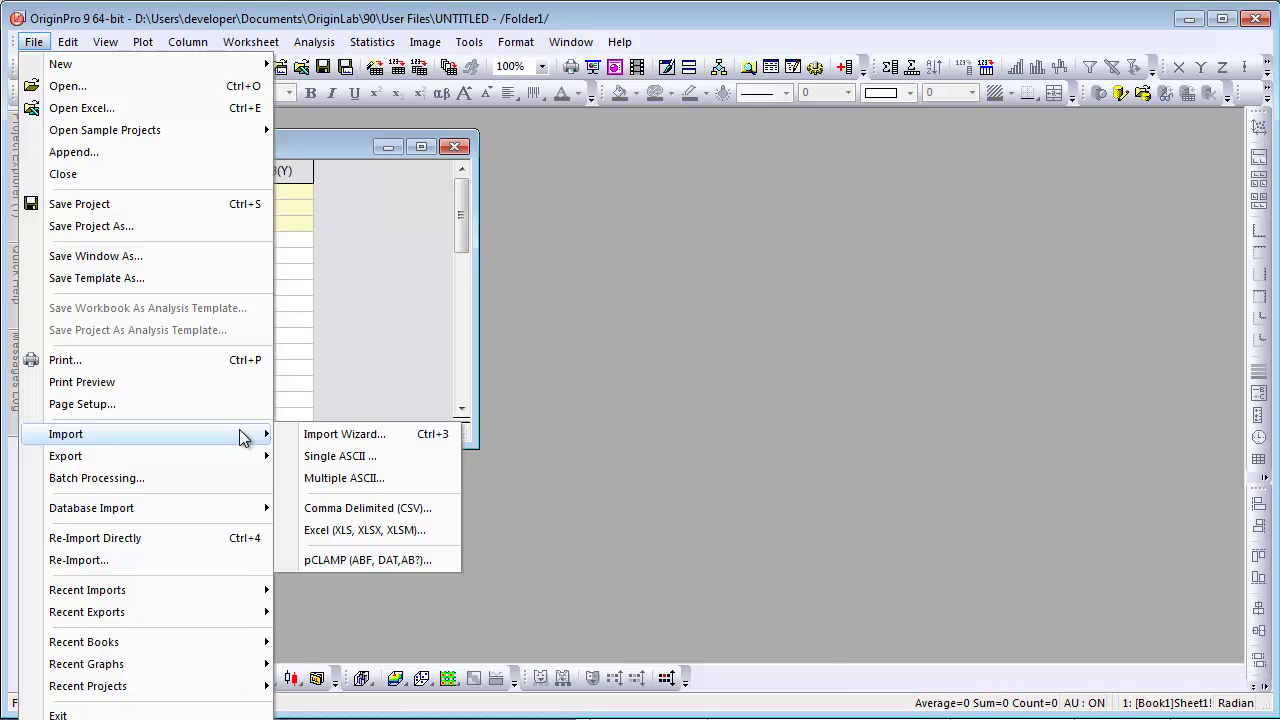
{"action": "left_click", "coordinate": [633, 398]}
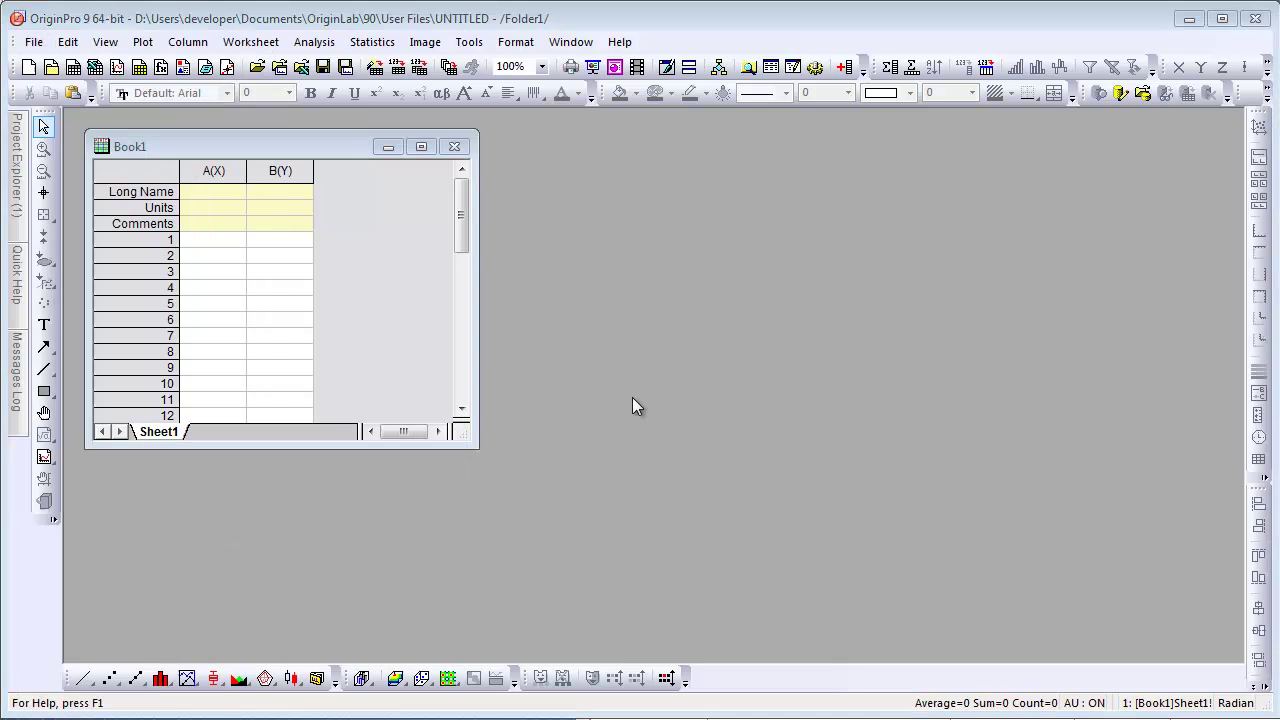
From the Tools import filters manager, restore the Customize... entry and close the Filter Manager
{"action": "left_click", "coordinate": [469, 42]}
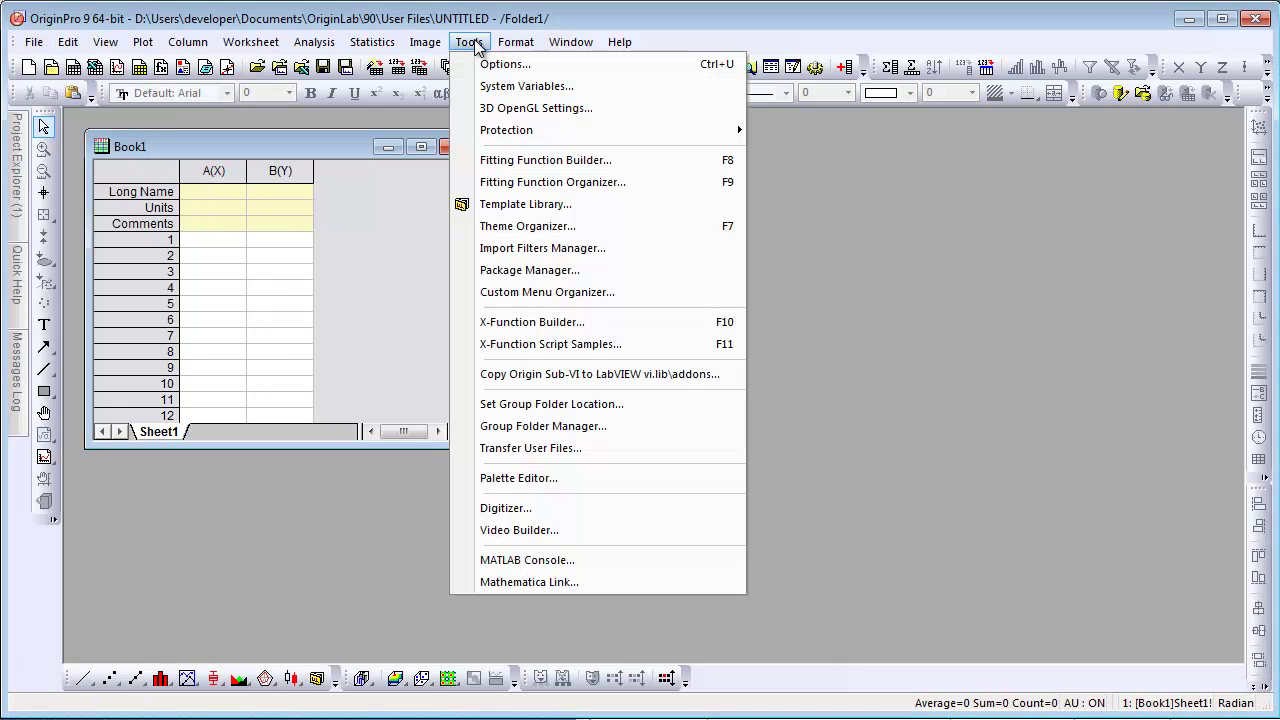
{"action": "left_click", "coordinate": [550, 256]}
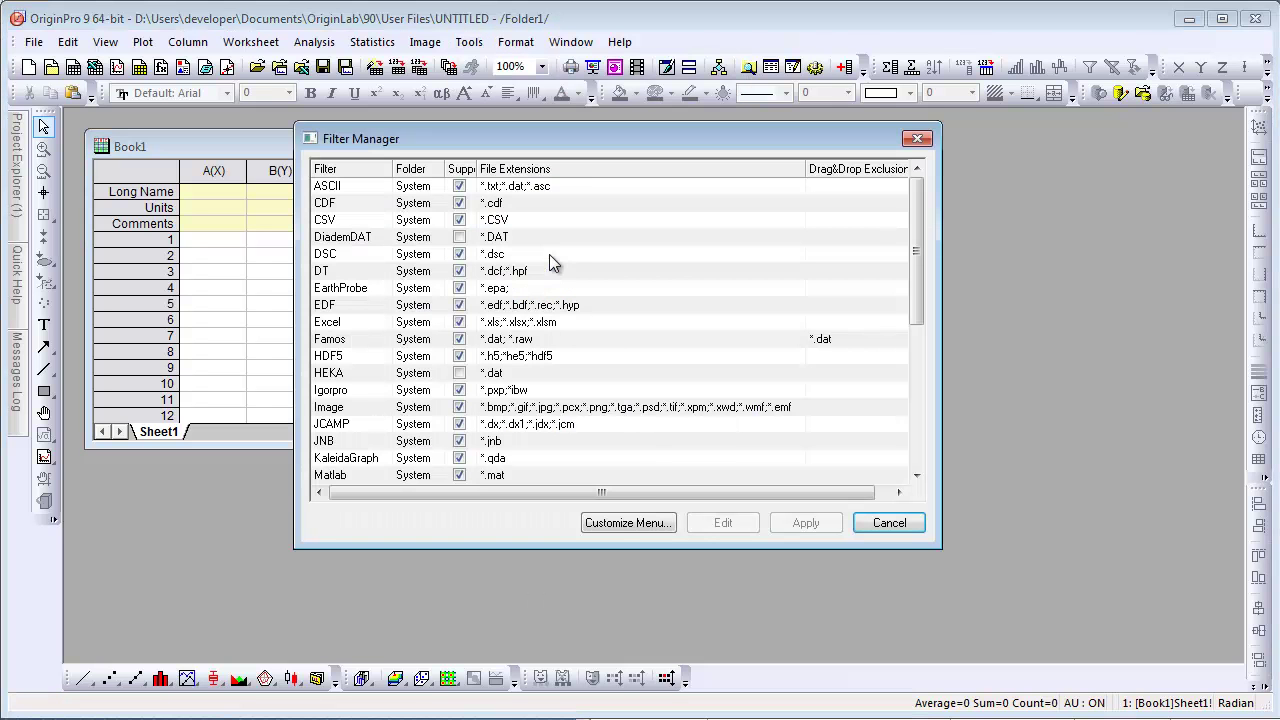
{"action": "left_click", "coordinate": [622, 524]}
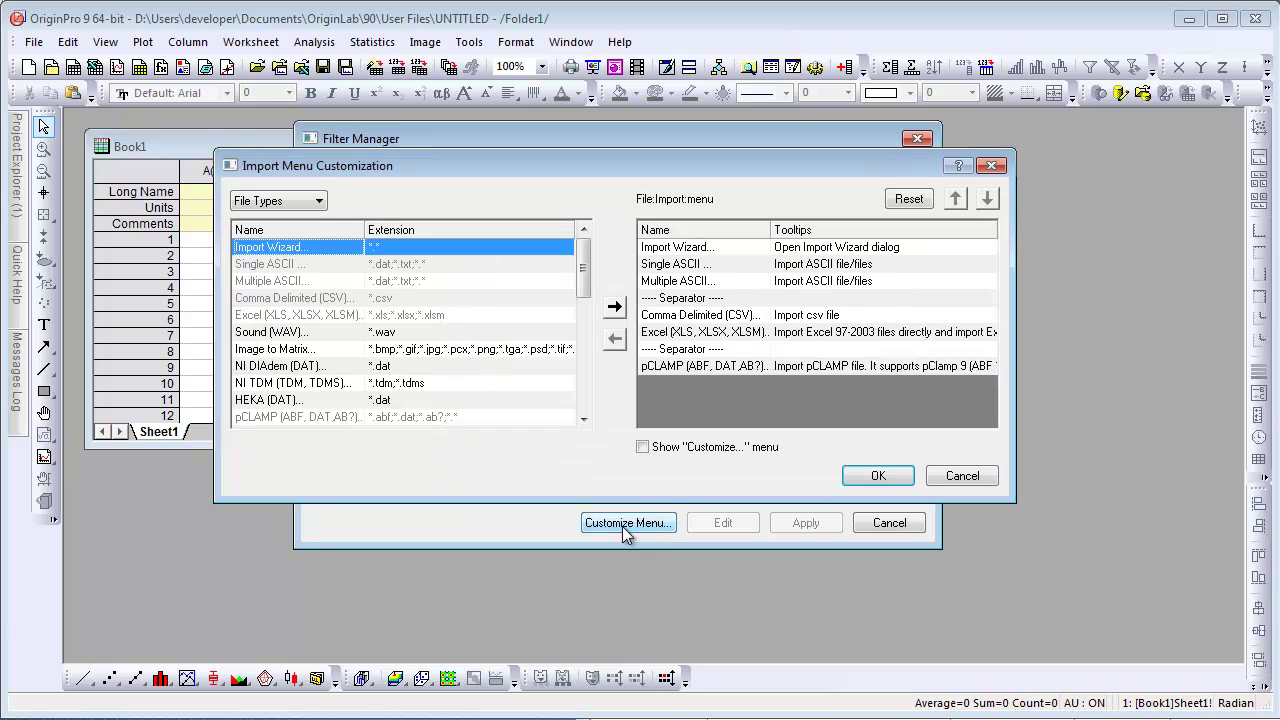
{"action": "left_click", "coordinate": [643, 448]}
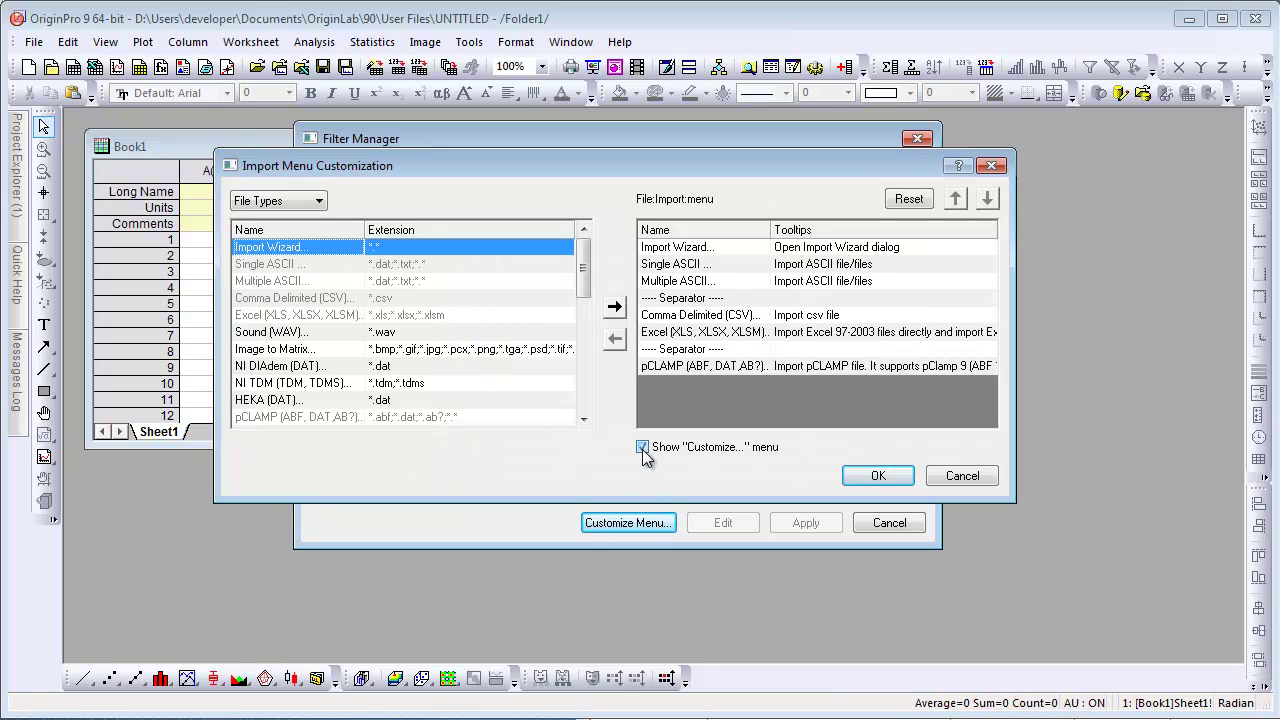
{"action": "left_click", "coordinate": [880, 478]}
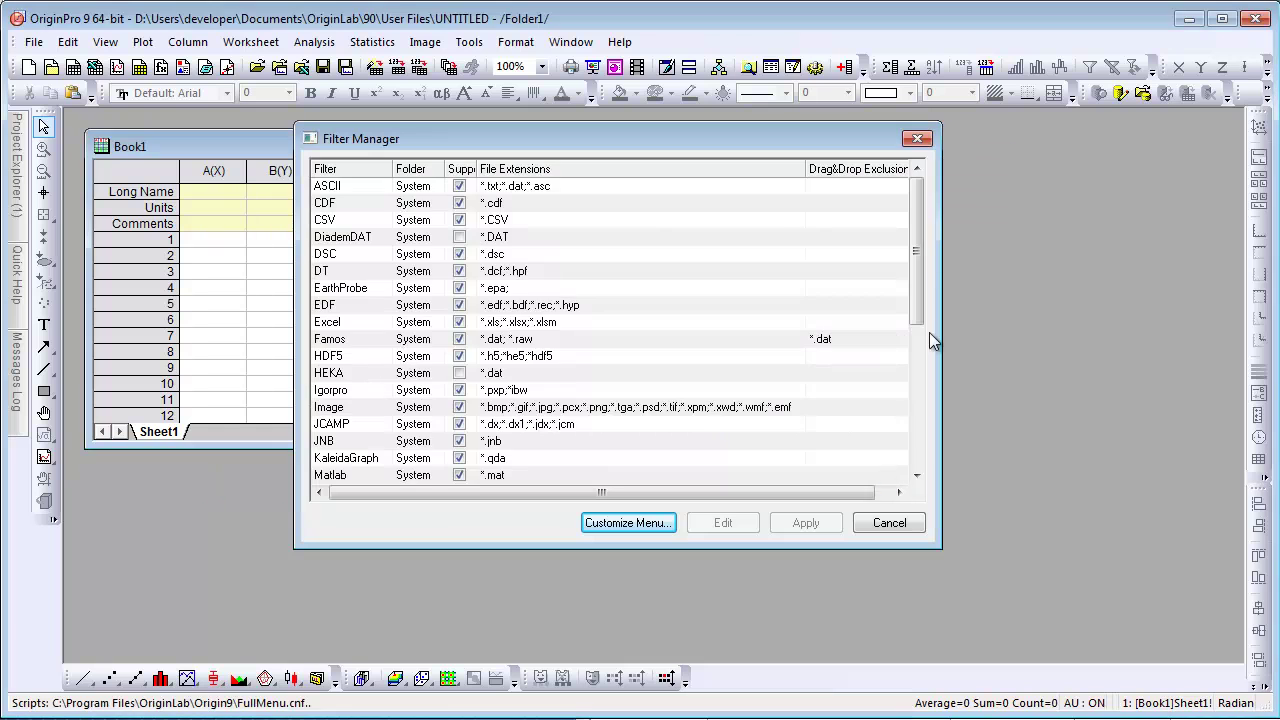
{"action": "left_click", "coordinate": [917, 139]}
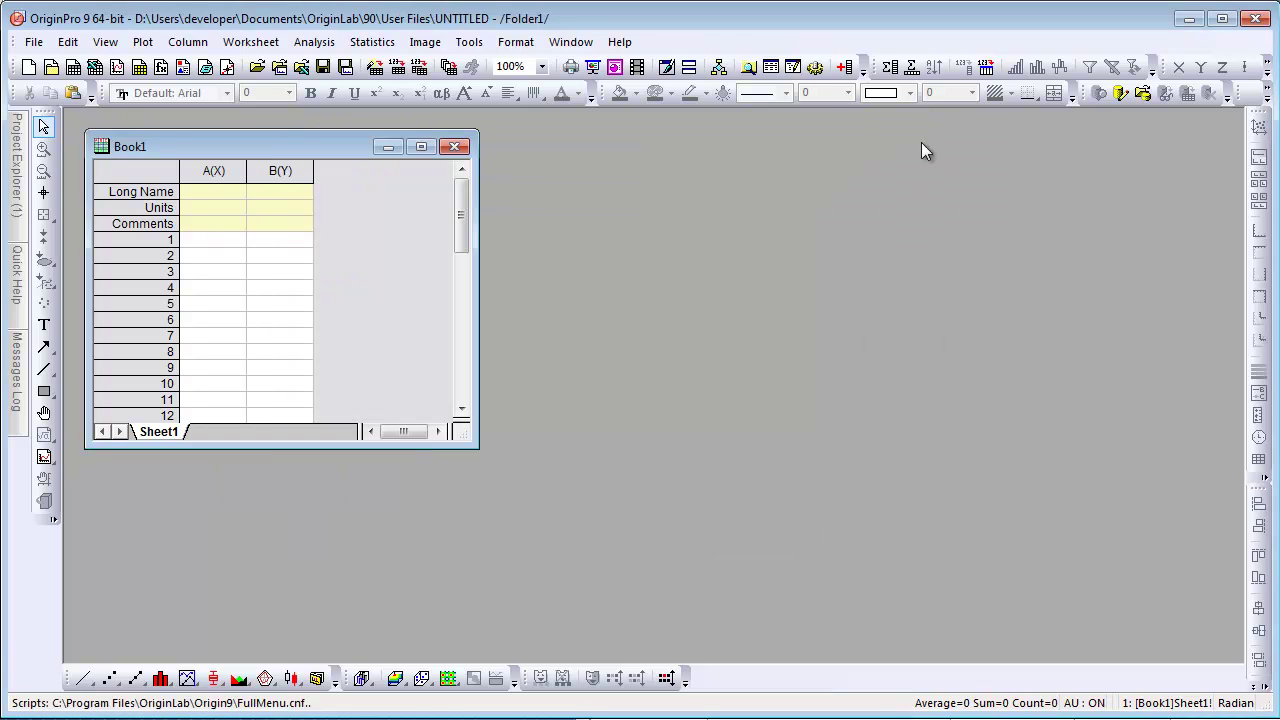
Verify the Import menu ends with pCLAMP plus the restored Customize entry
{"action": "left_click", "coordinate": [34, 43]}
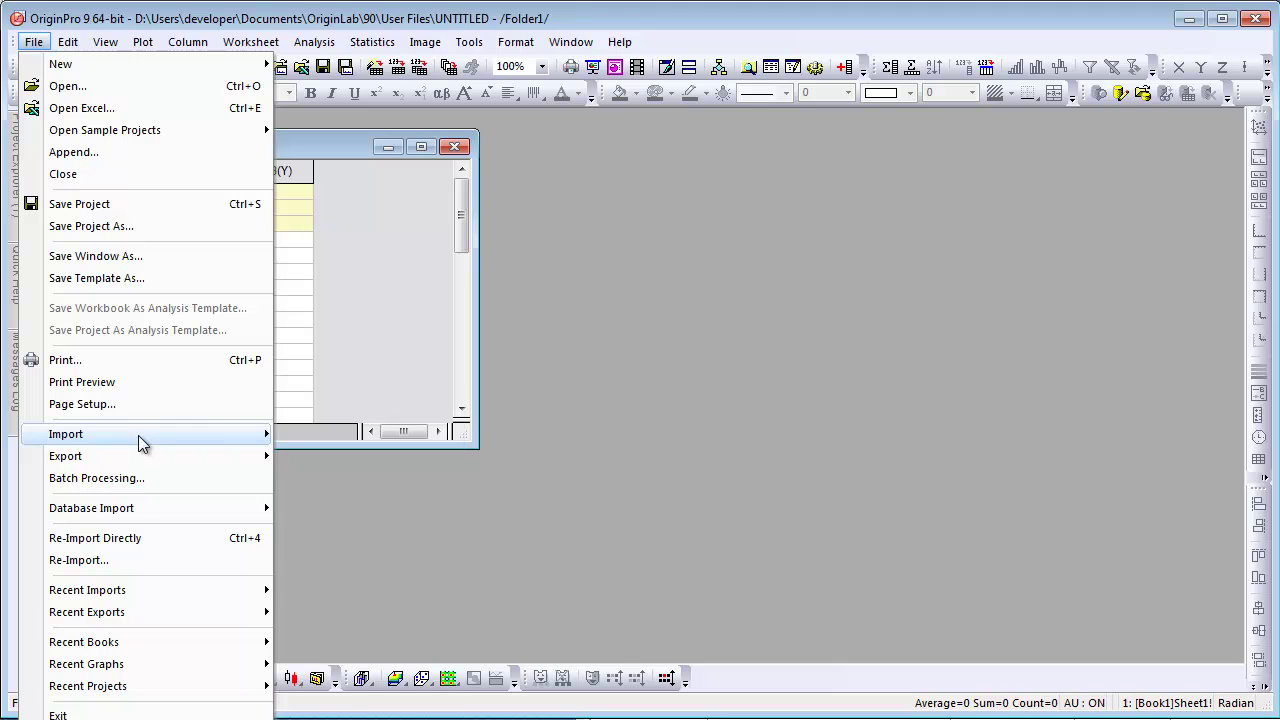
{"action": "mouse_move", "coordinate": [140, 443]}
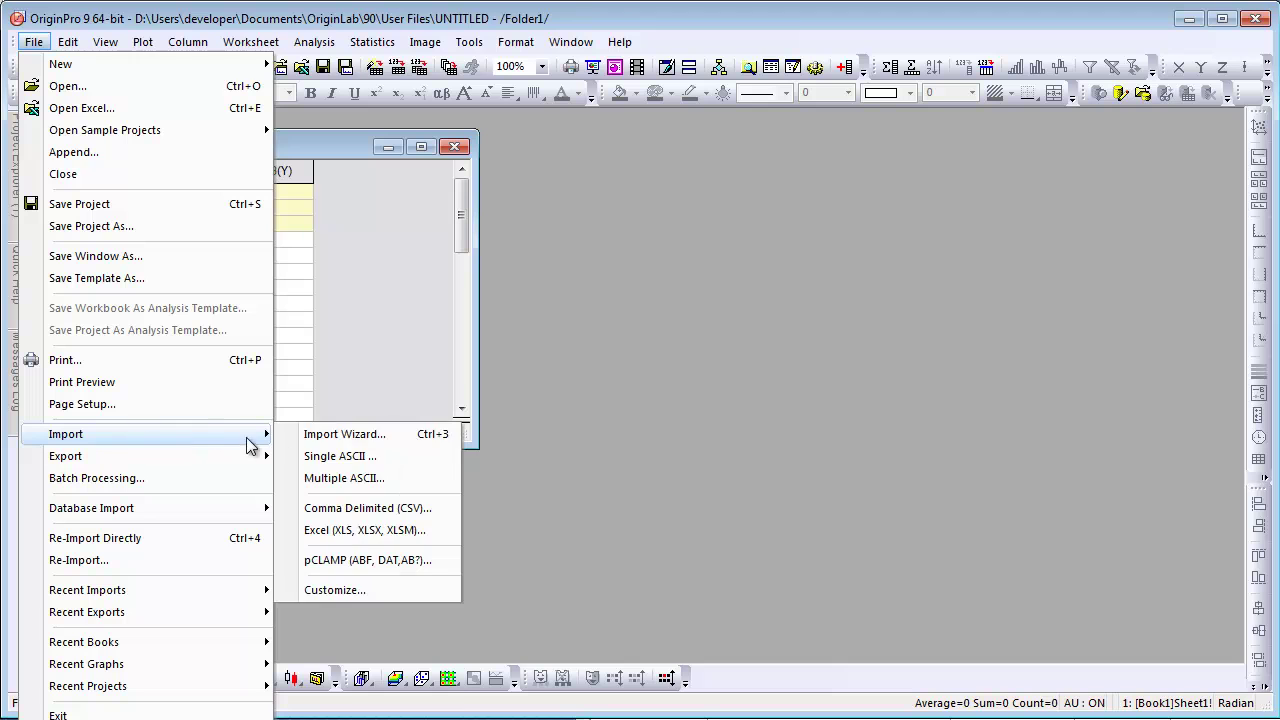
{"action": "left_click", "coordinate": [382, 590]}
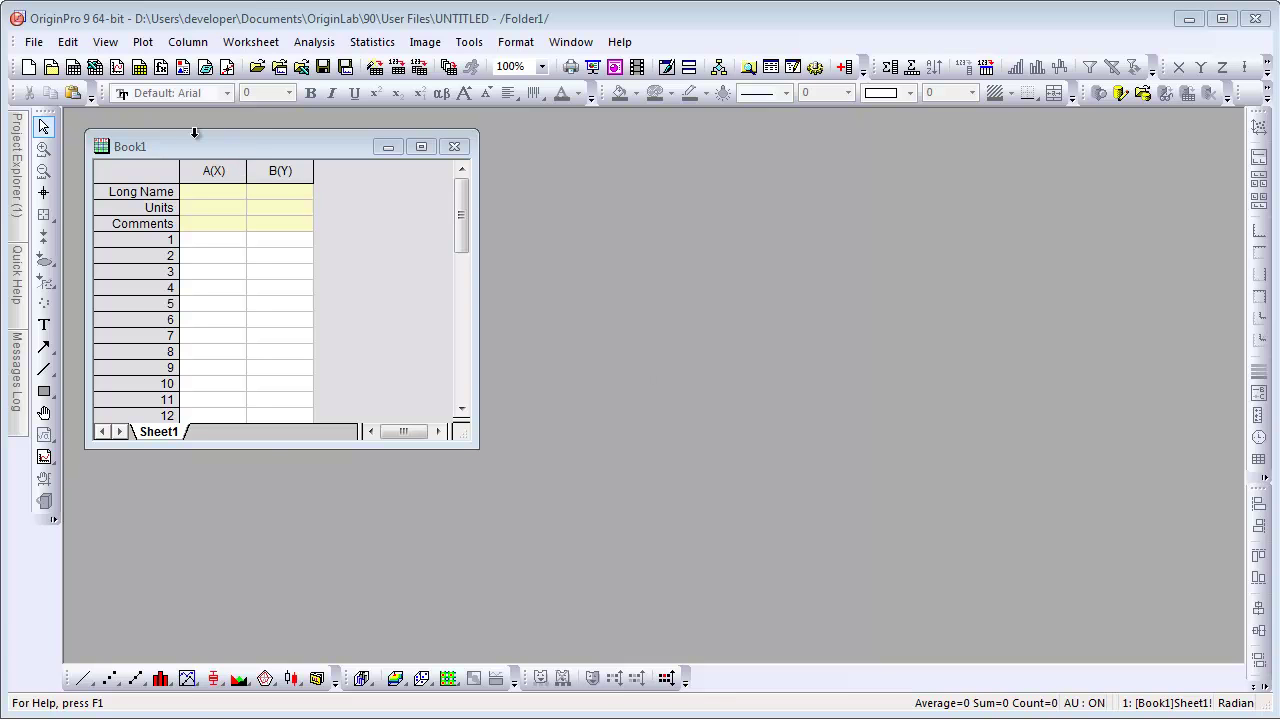
Start a File > Import > pCLAMP import with FILAVG01.DAT added
{"action": "left_click", "coordinate": [33, 44]}
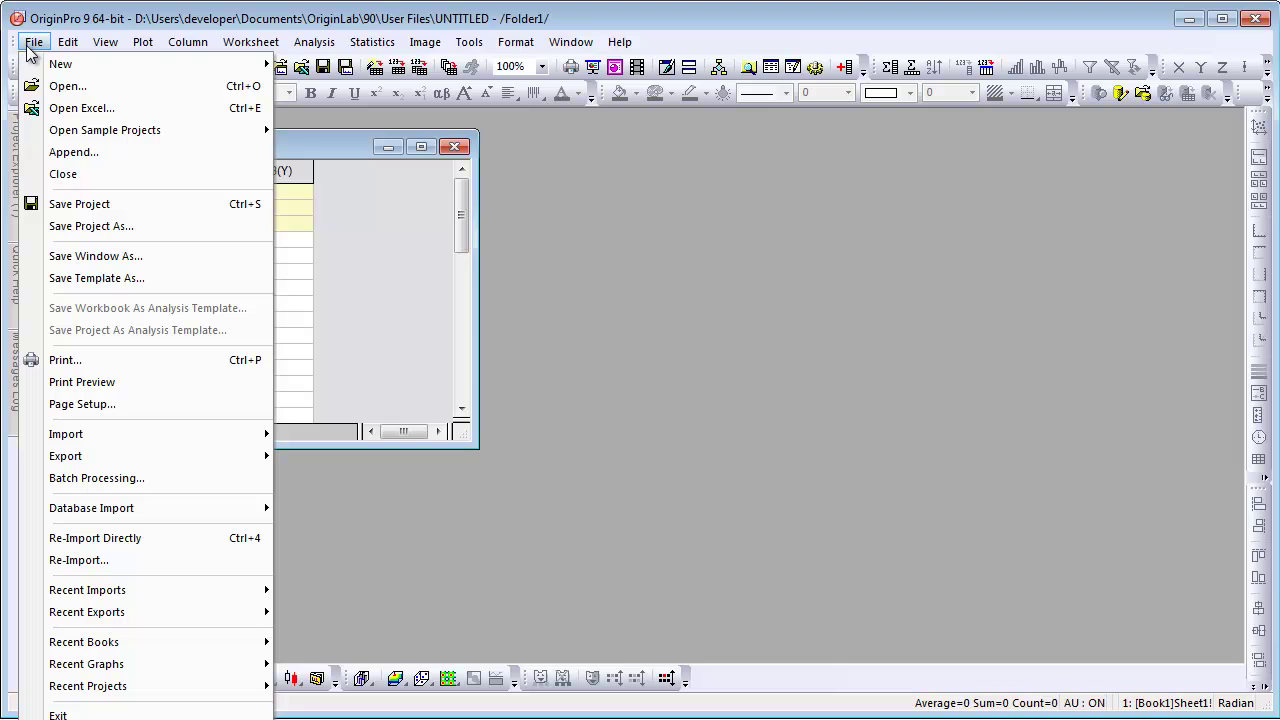
{"action": "mouse_move", "coordinate": [189, 435]}
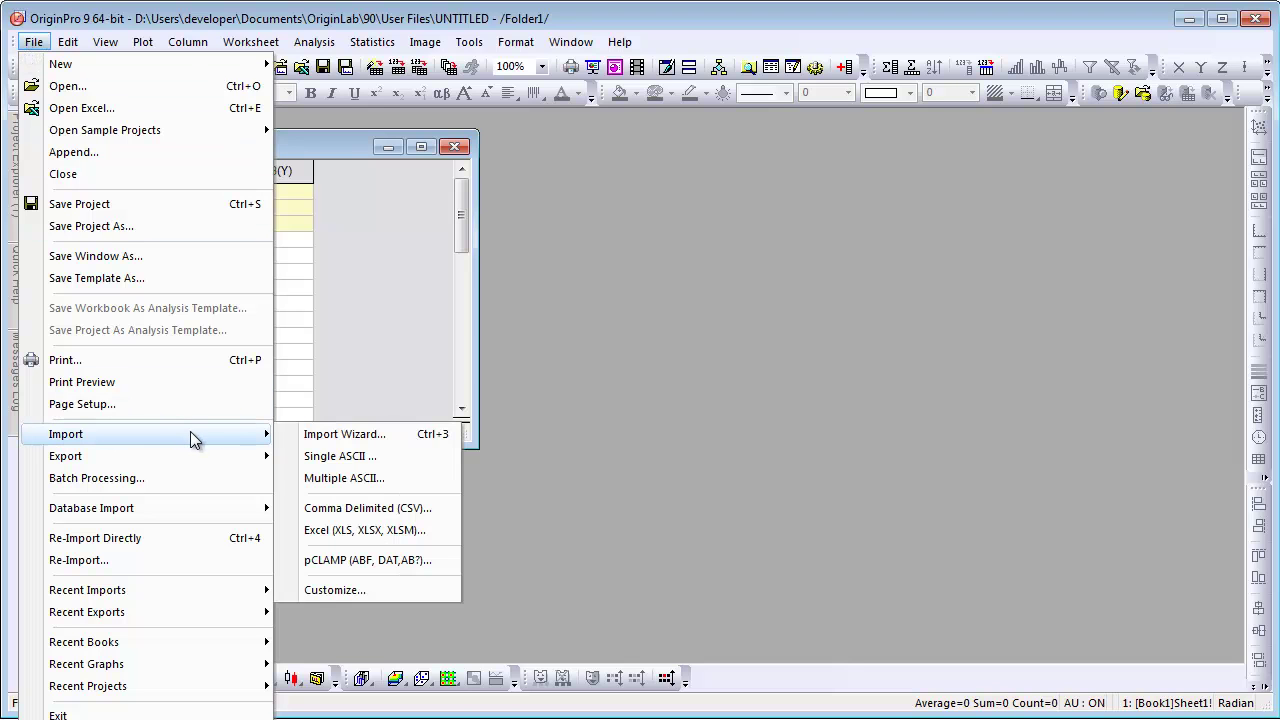
{"action": "left_click", "coordinate": [338, 560]}
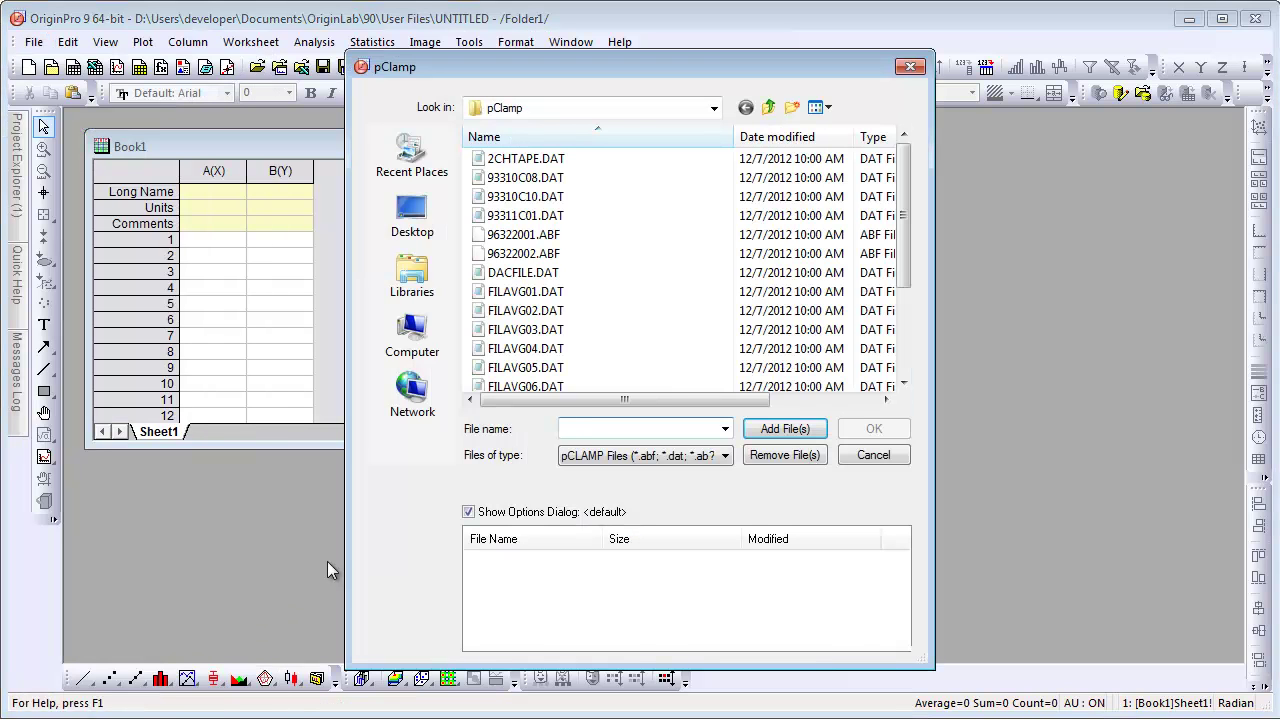
{"action": "left_click", "coordinate": [522, 293]}
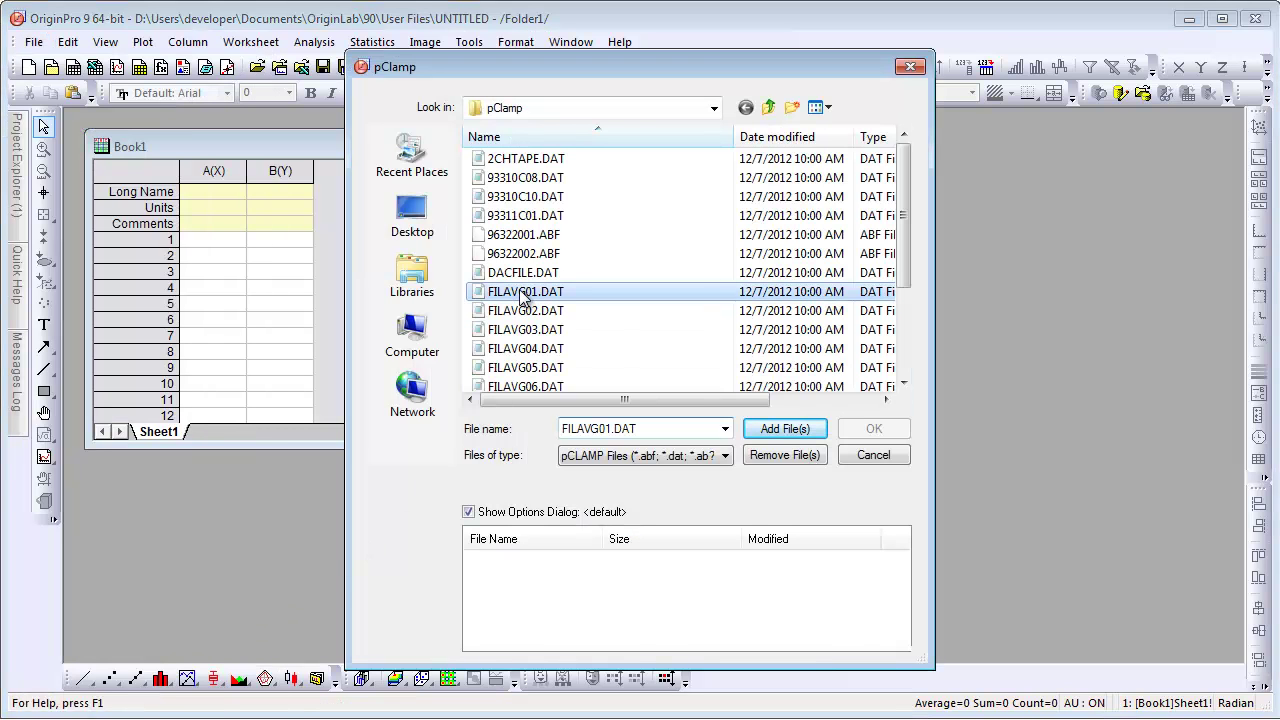
{"action": "left_click", "coordinate": [766, 430]}
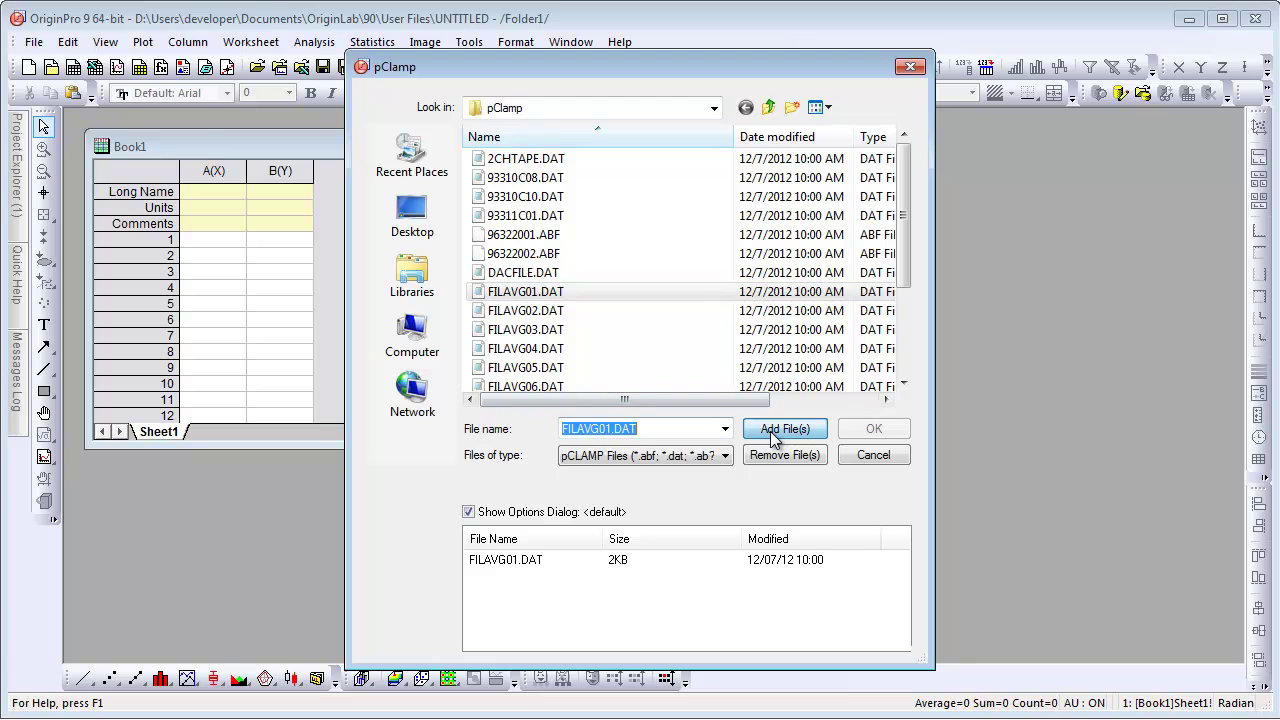
{"action": "left_click", "coordinate": [870, 430]}
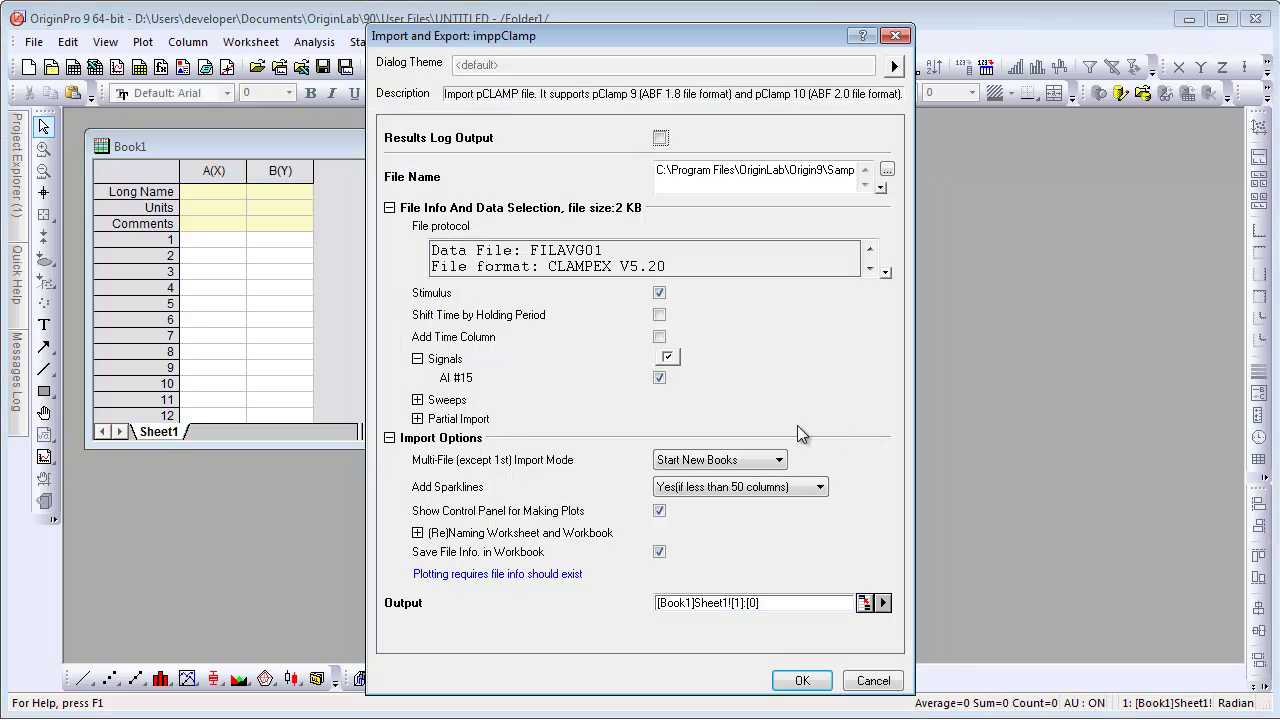
Enable Partial Import and set a manual Start time of 2
{"action": "left_click", "coordinate": [418, 419]}
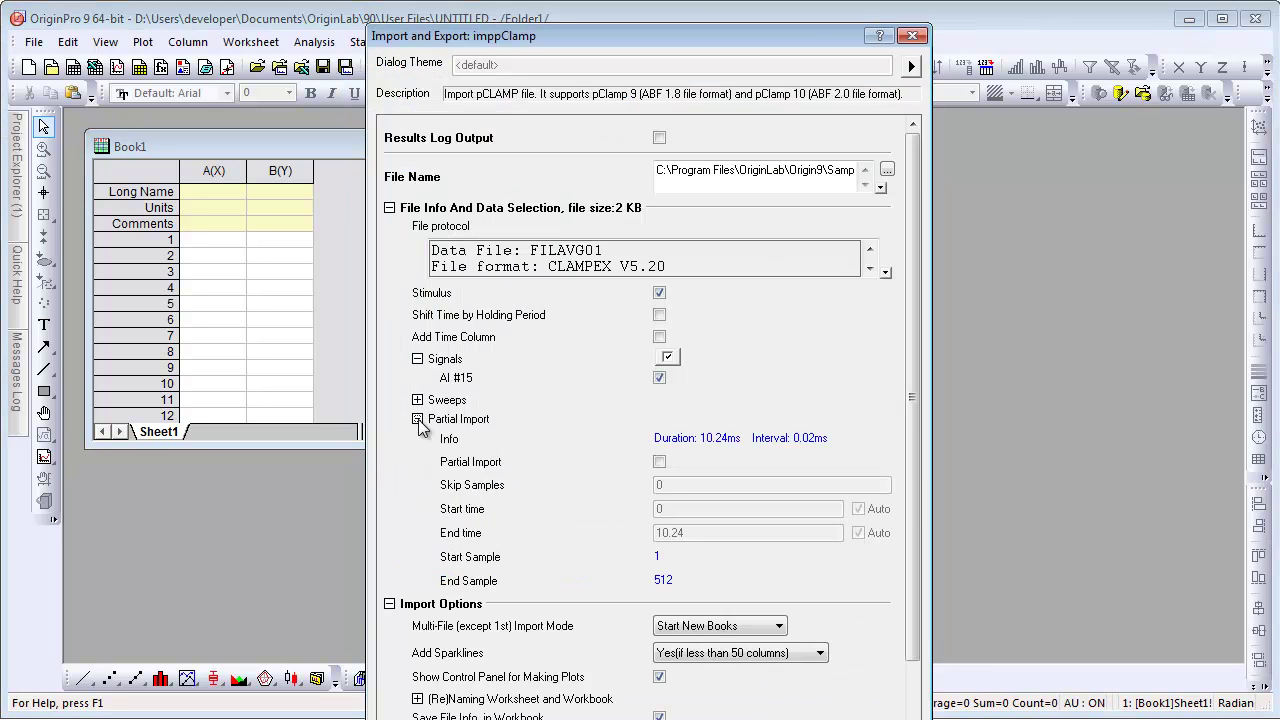
{"action": "left_click", "coordinate": [659, 462]}
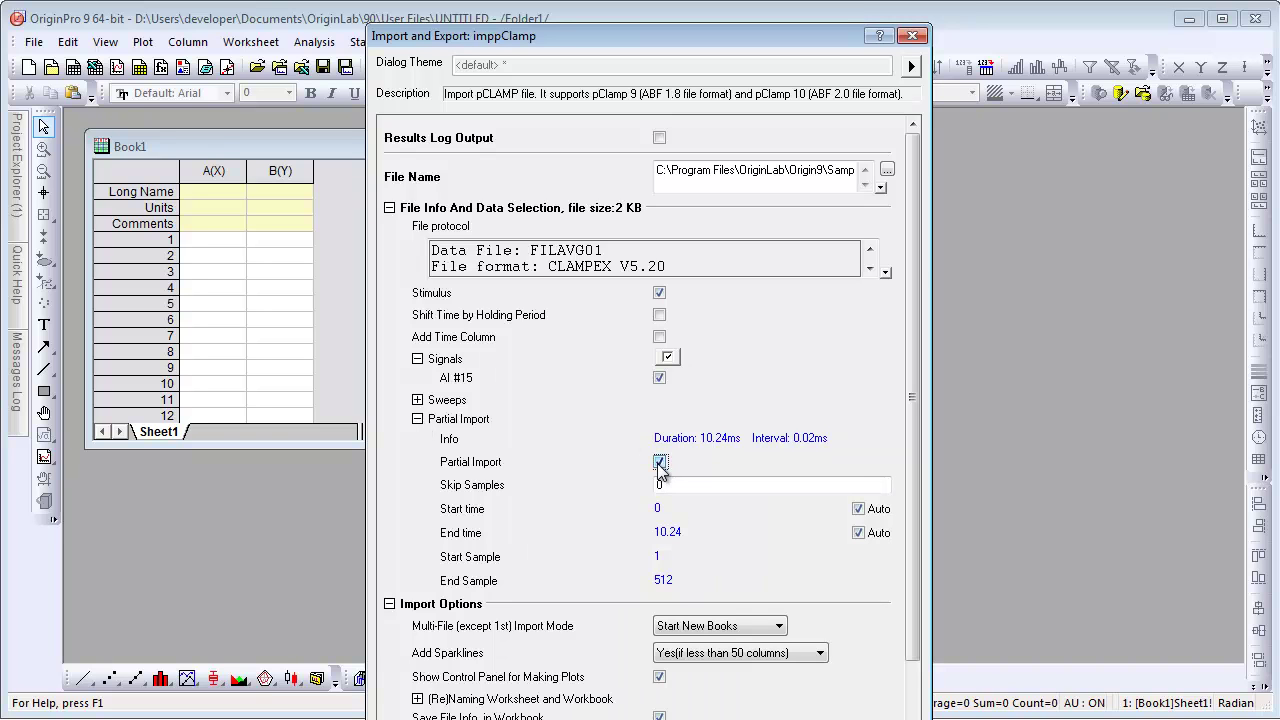
{"action": "left_click", "coordinate": [858, 508]}
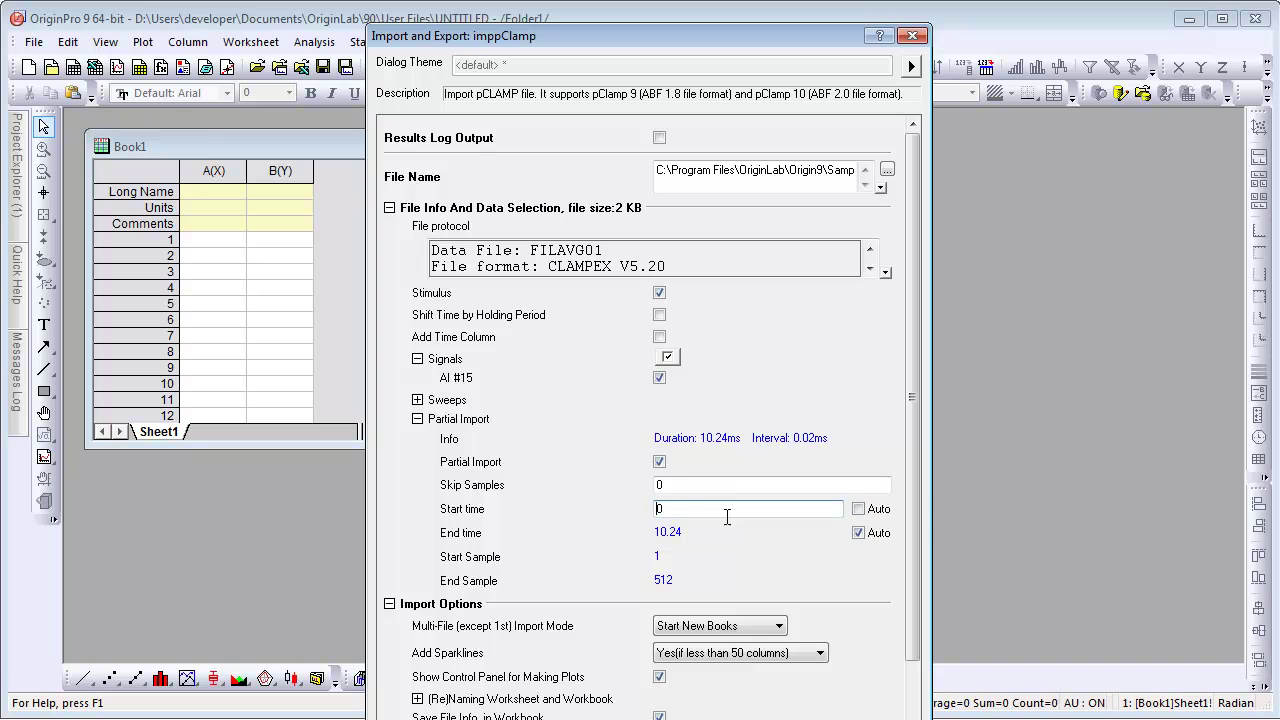
{"action": "left_click_drag", "start_coordinate": [690, 509], "coordinate": [631, 509]}
{"action": "type", "text": "2"}
Save the dialog settings as theme Start_at_2, then run the FILAVG01.DAT import
{"action": "left_click", "coordinate": [911, 65]}
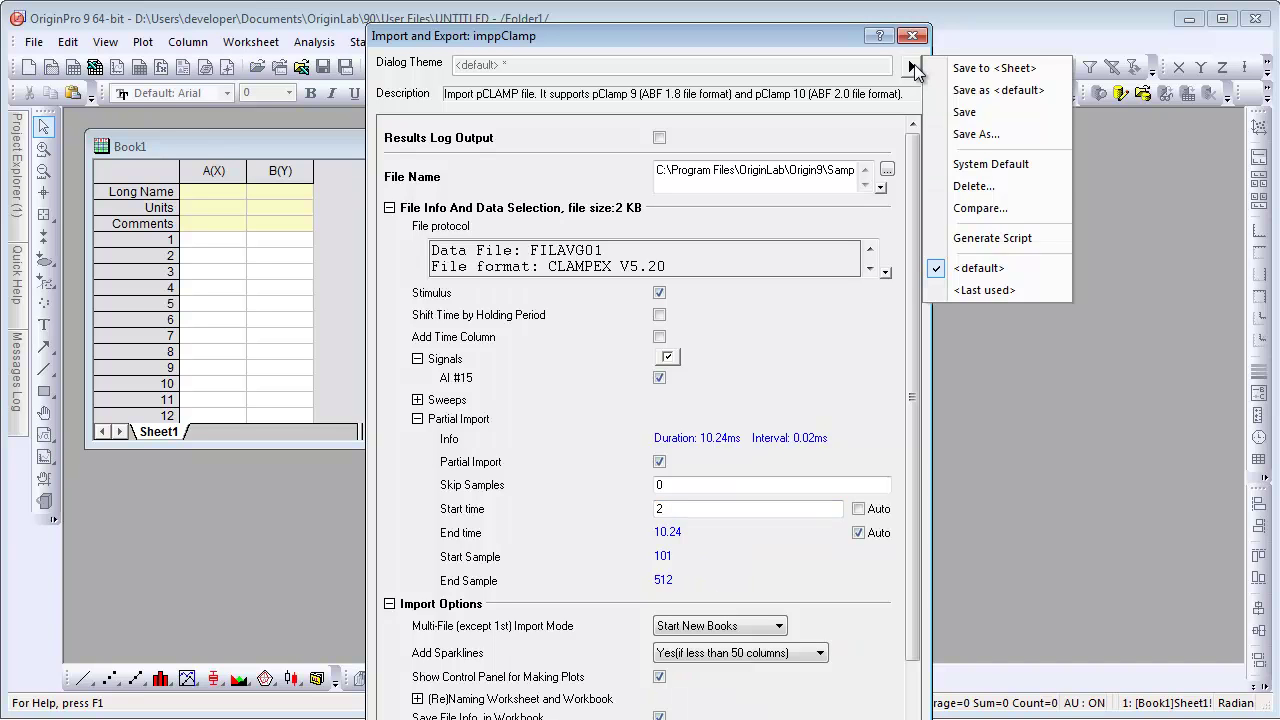
{"action": "left_click", "coordinate": [968, 136]}
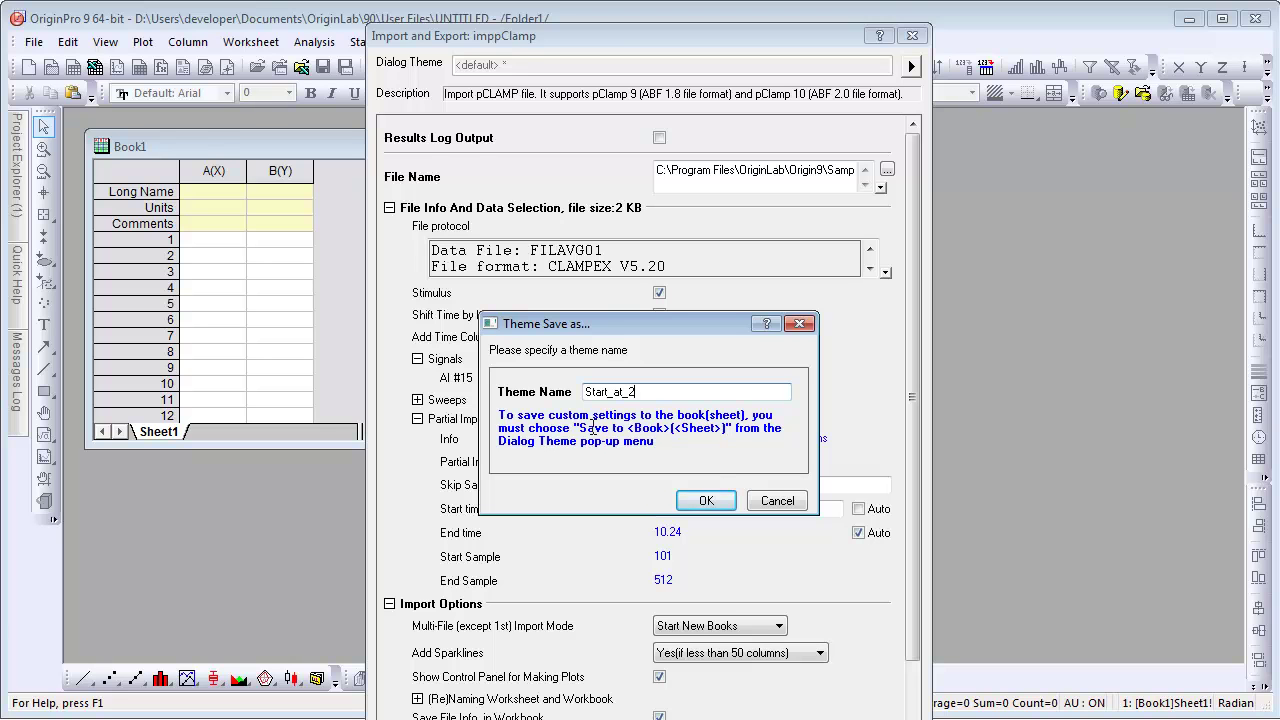
{"action": "left_click", "coordinate": [720, 501]}
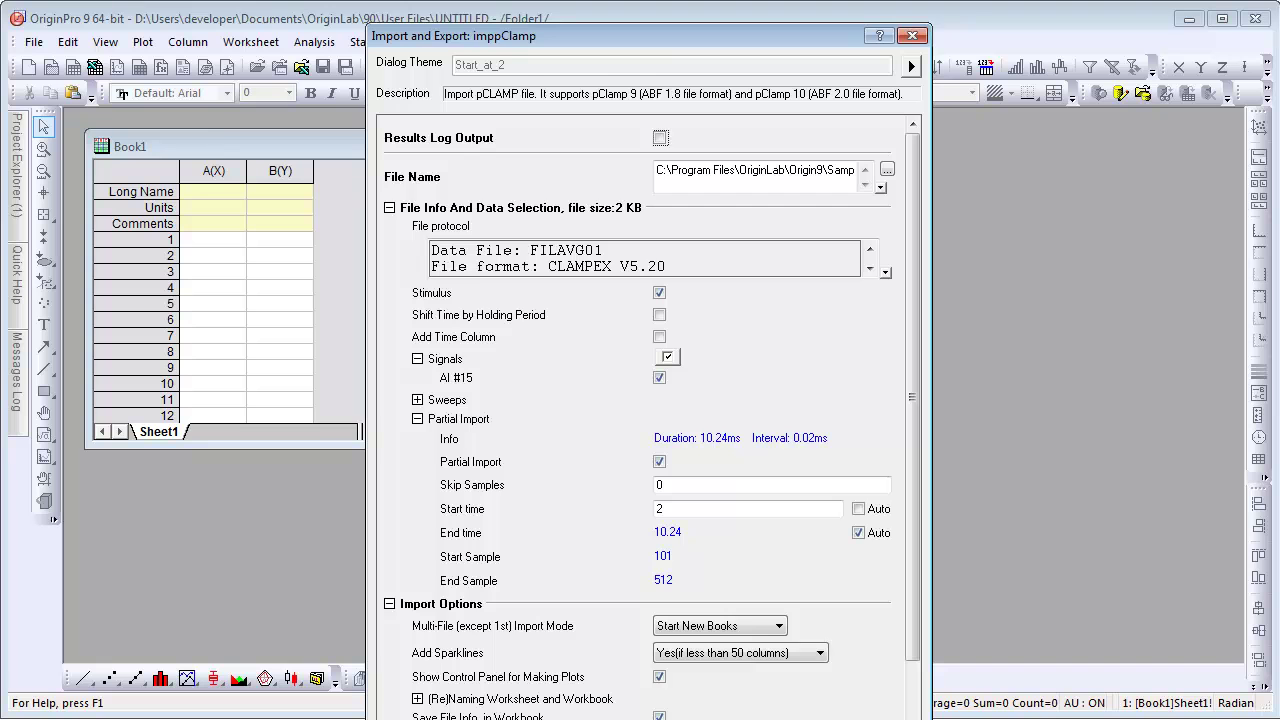
{"action": "key", "text": "Return"}
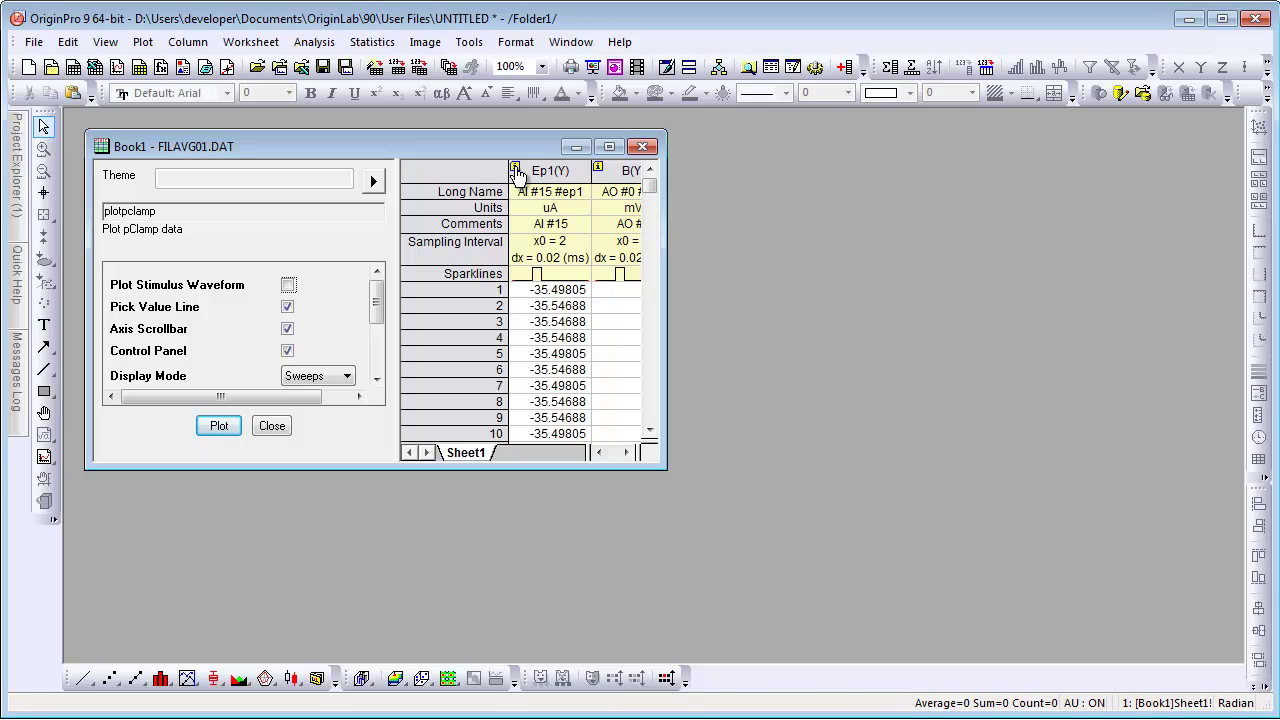
{"action": "double_click", "coordinate": [513, 167]}
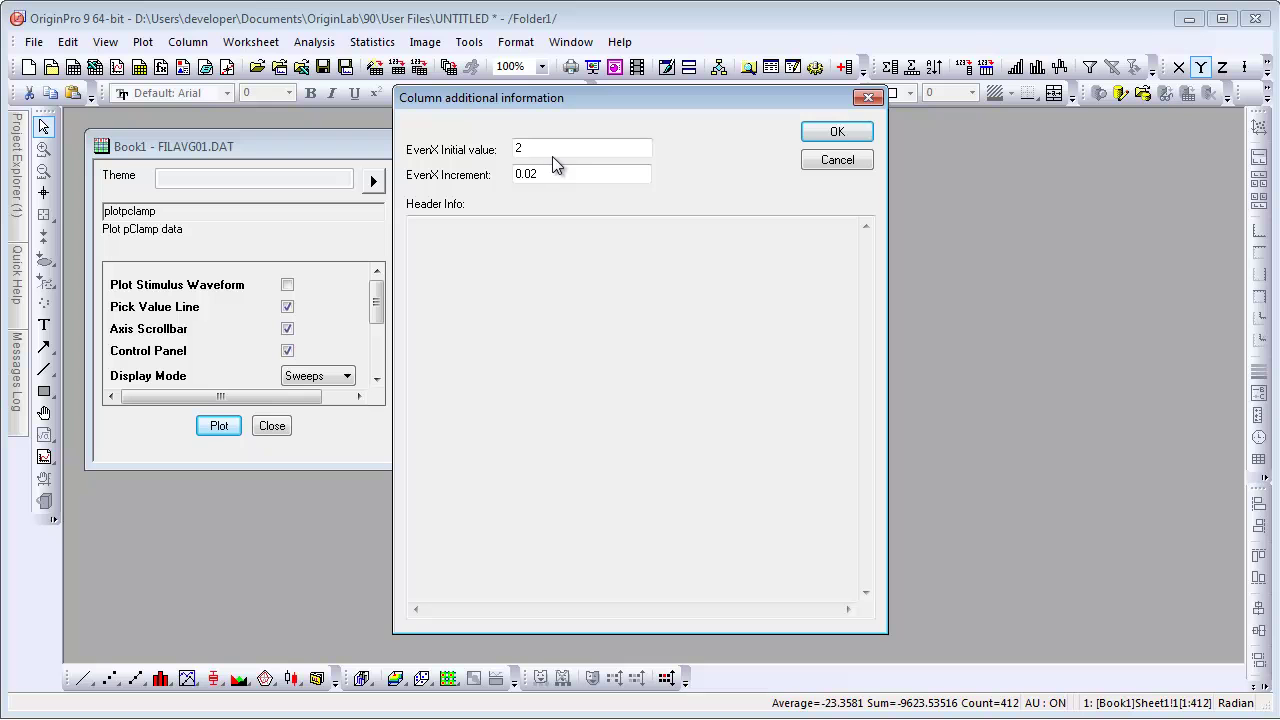
{"action": "left_click", "coordinate": [836, 136]}
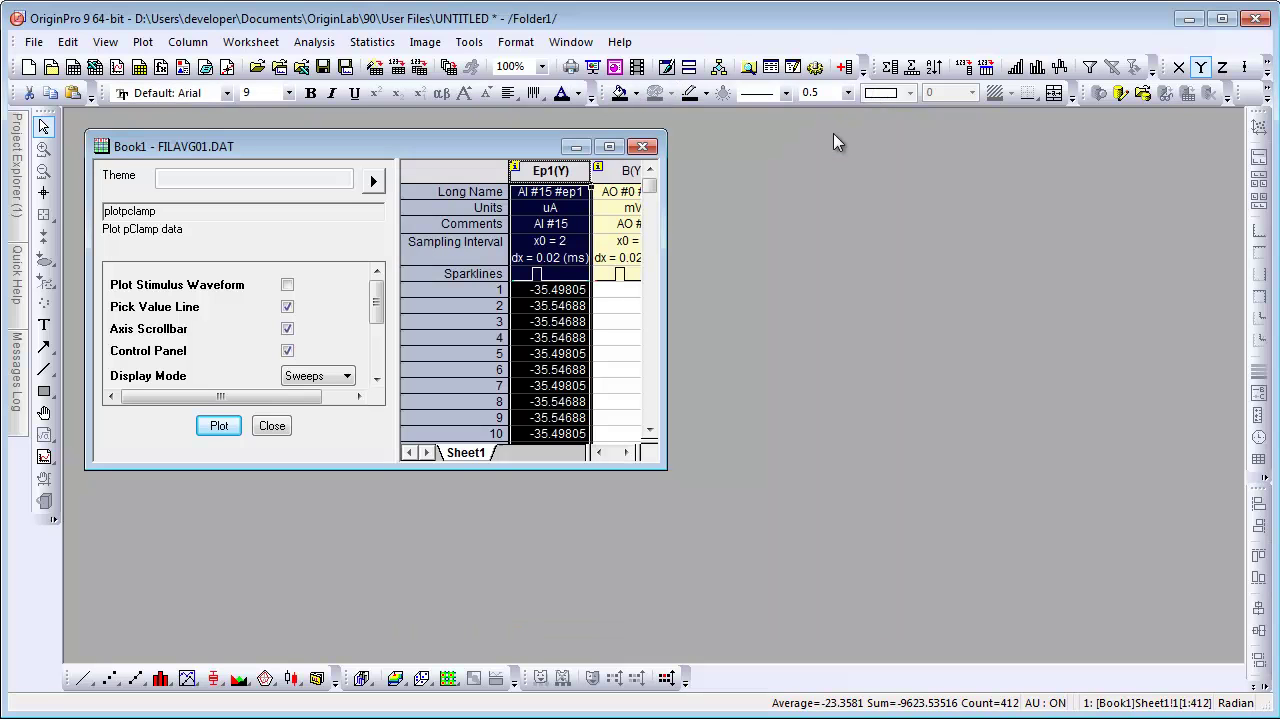
{"action": "left_click", "coordinate": [35, 45]}
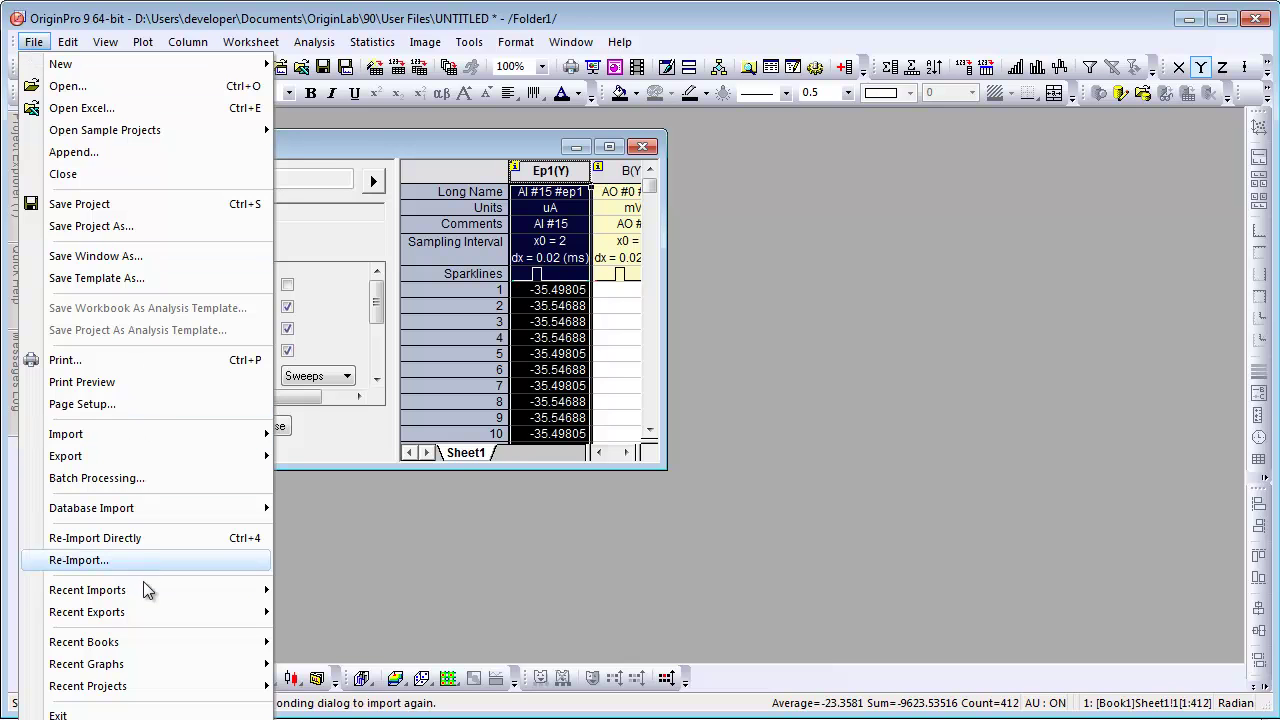
Glance at File > Recent Imports, then launch File > Import > pCLAMP (ABF, DAT, AB?)
{"action": "mouse_move", "coordinate": [144, 594]}
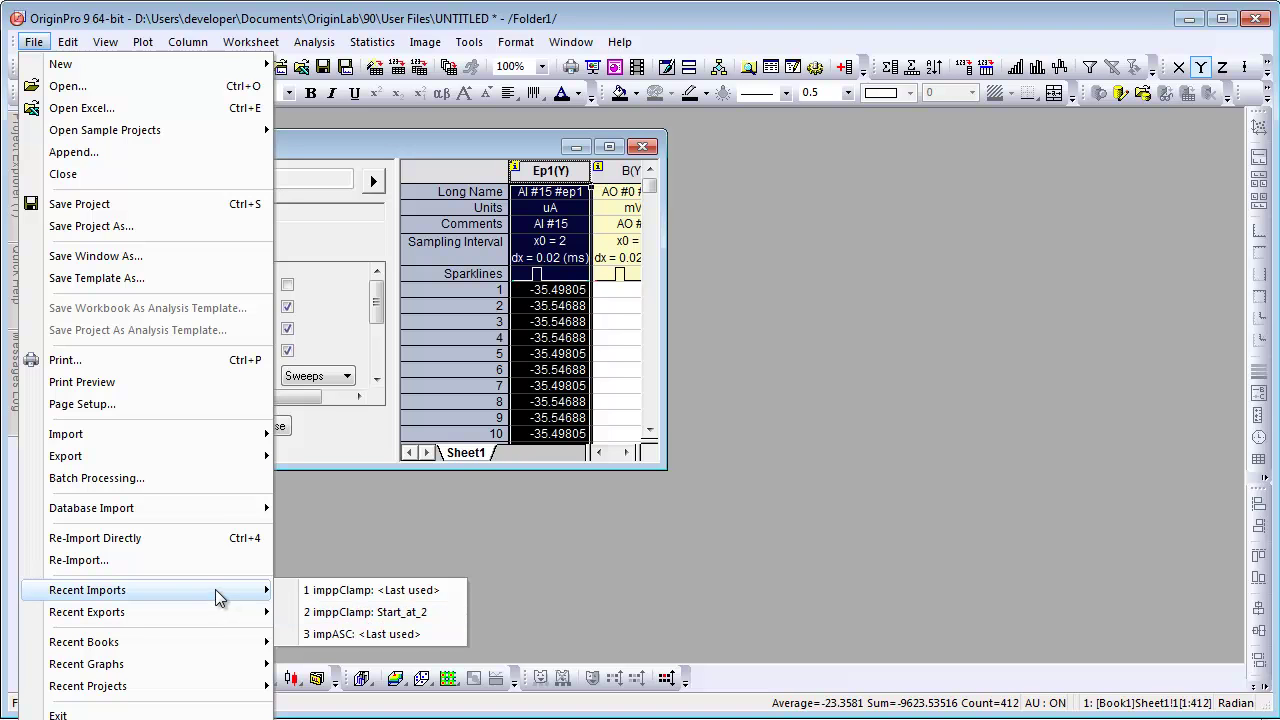
{"action": "mouse_move", "coordinate": [170, 437]}
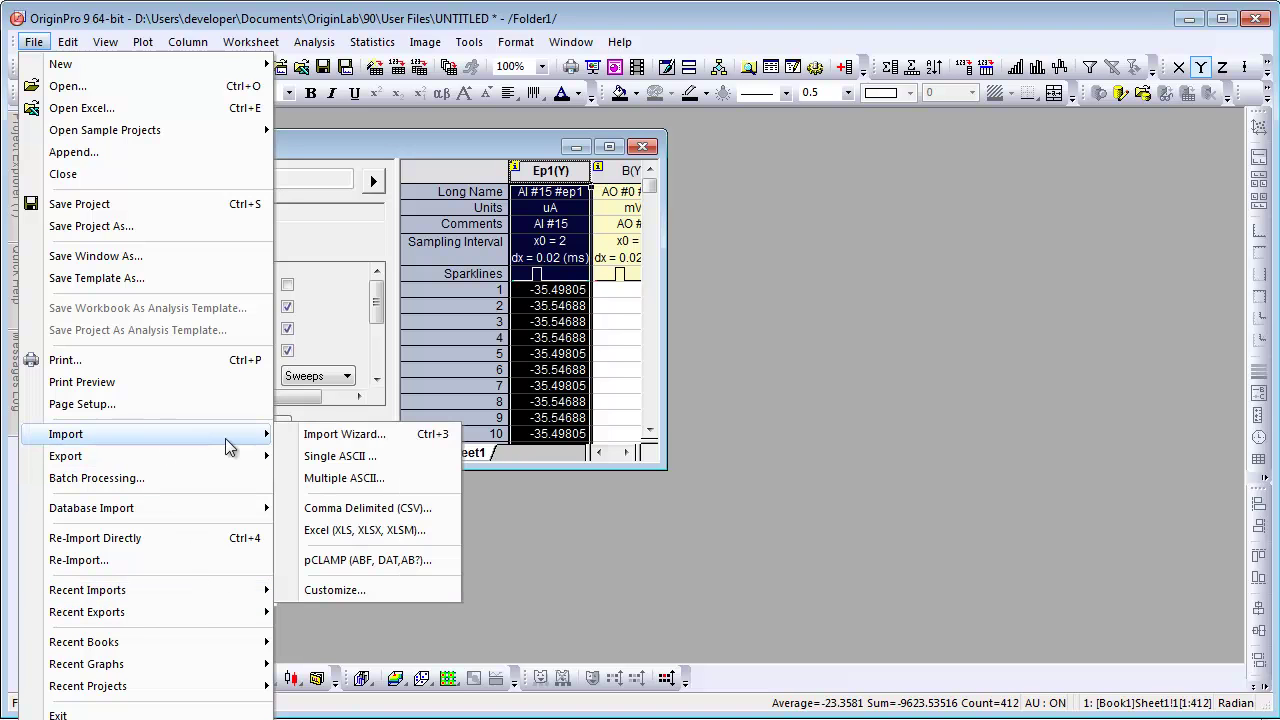
{"action": "left_click", "coordinate": [363, 563]}
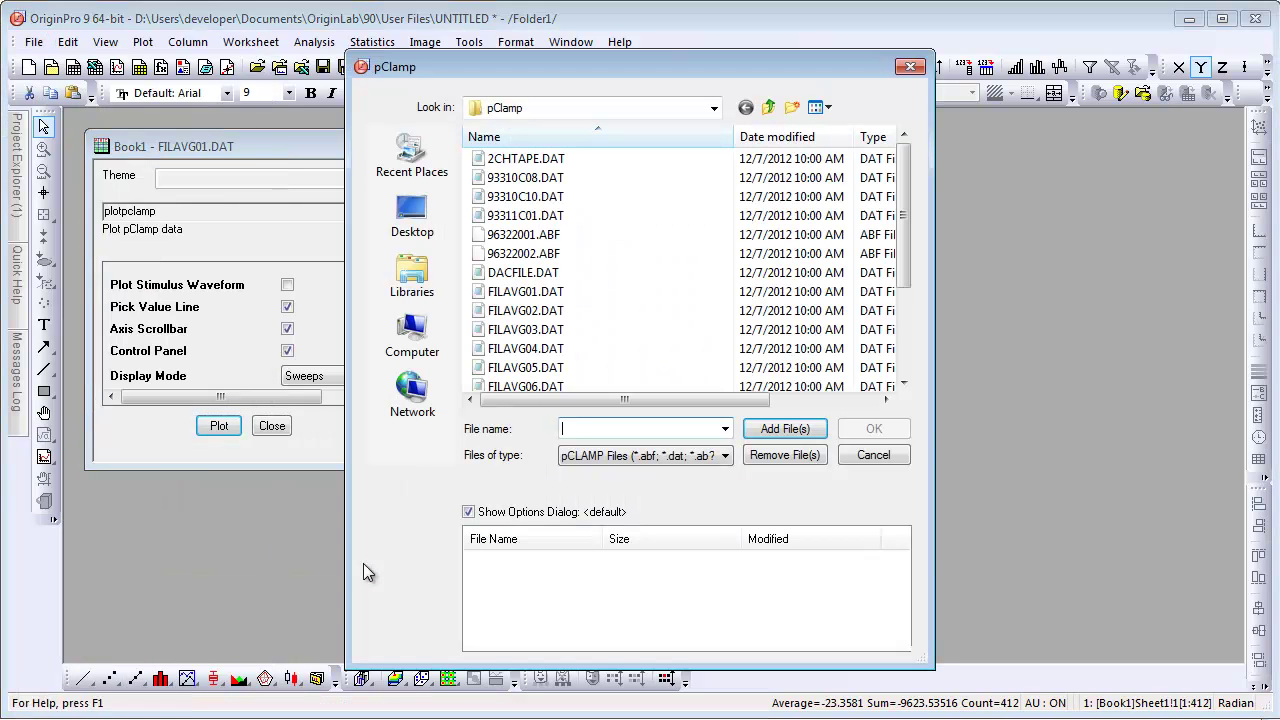
Add FILAVG01.DAT to the pCLAMP import and load the saved Start_at_2 theme
{"action": "left_click", "coordinate": [520, 291]}
{"action": "left_click", "coordinate": [768, 430]}
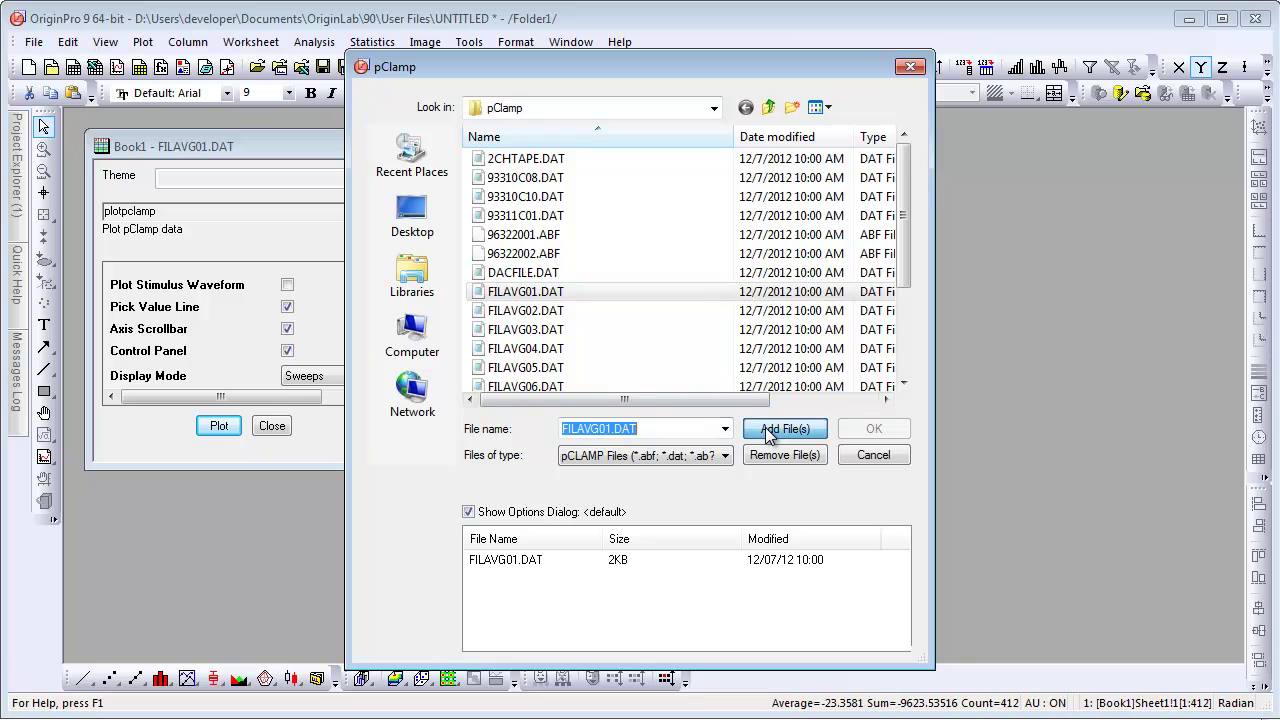
{"action": "left_click", "coordinate": [876, 437]}
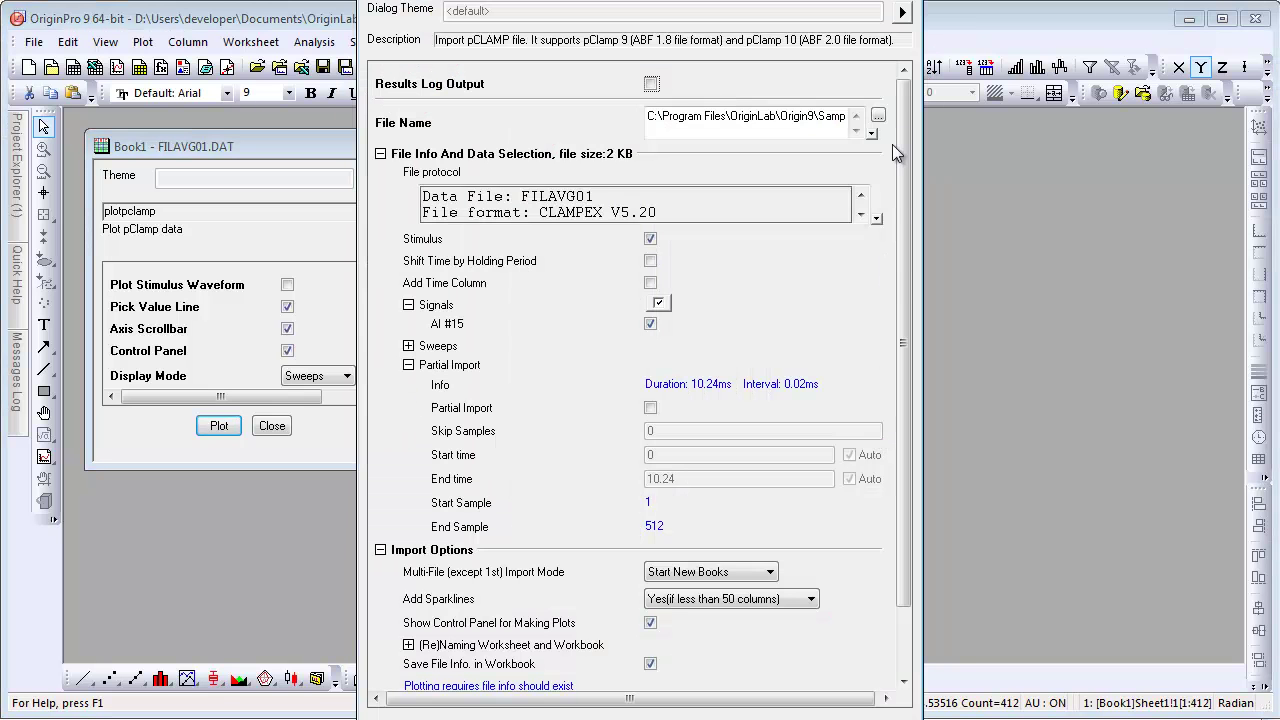
{"action": "left_click", "coordinate": [903, 12]}
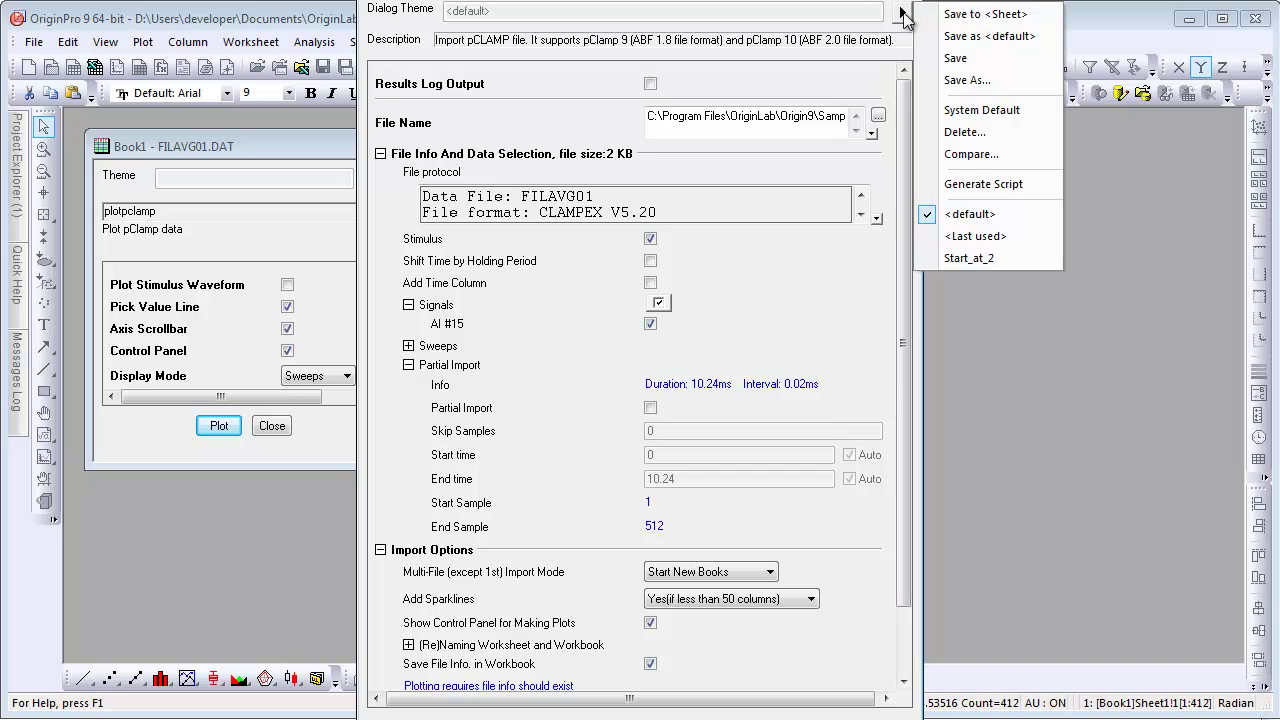
{"action": "left_click", "coordinate": [968, 258]}
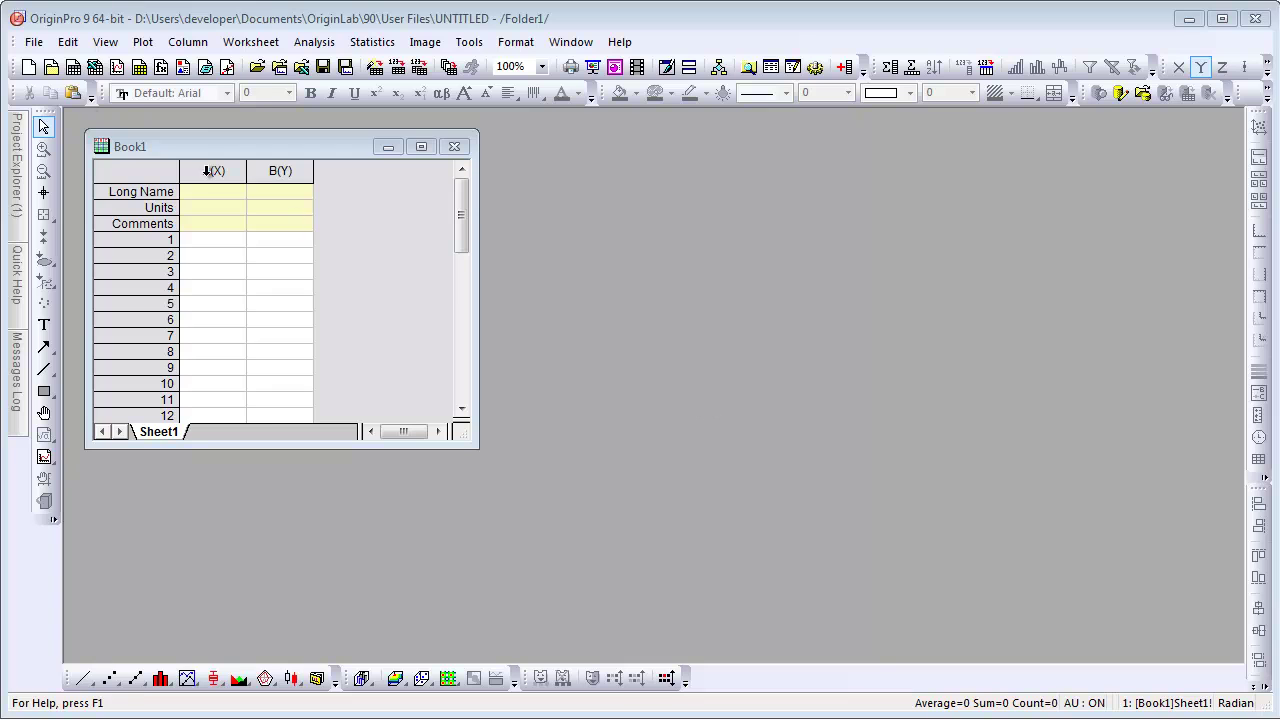
{"action": "left_click", "coordinate": [33, 42]}
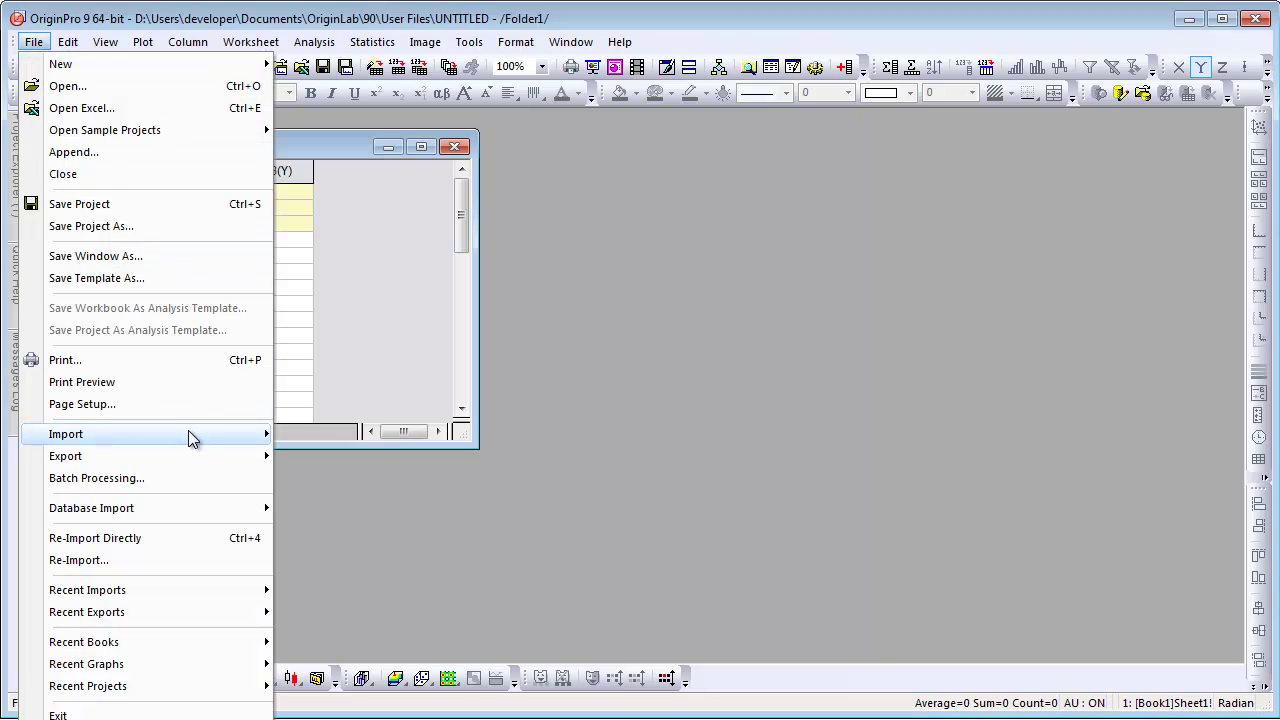
In Import Menu Customization, add User Theme imppClamp:Start_at_2 to the menu and confirm
{"action": "mouse_move", "coordinate": [246, 434]}
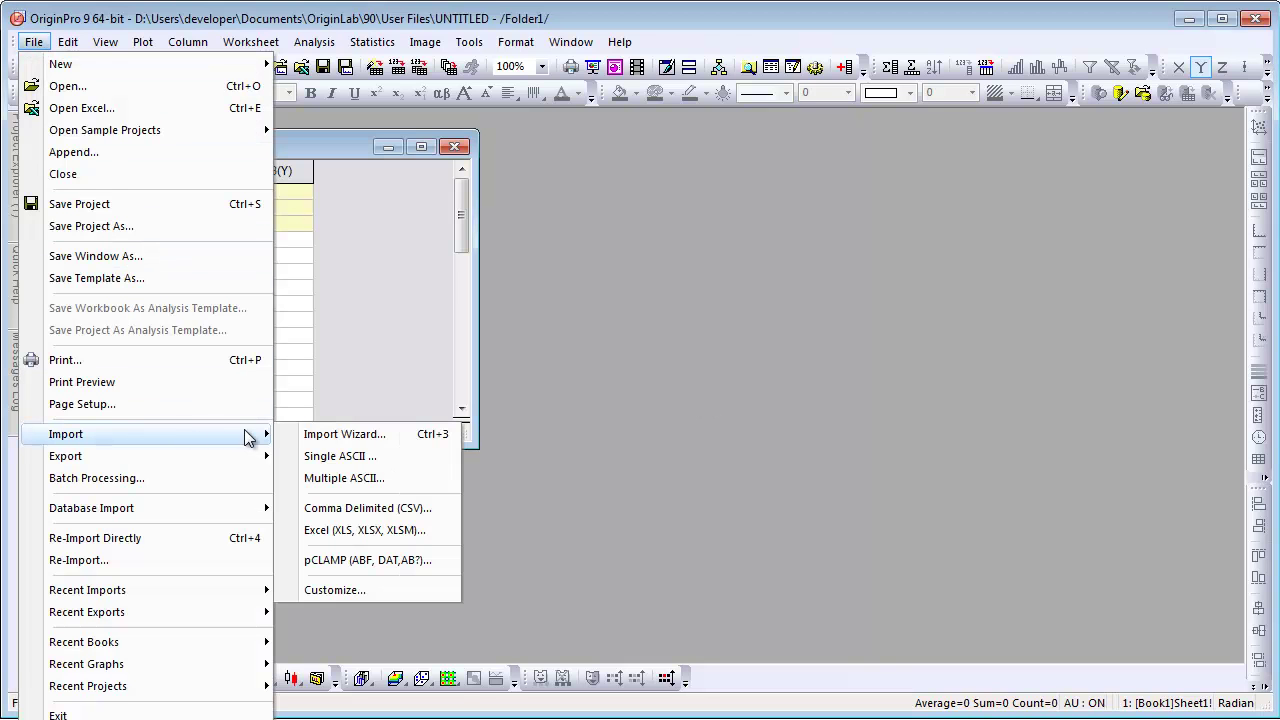
{"action": "left_click", "coordinate": [409, 591]}
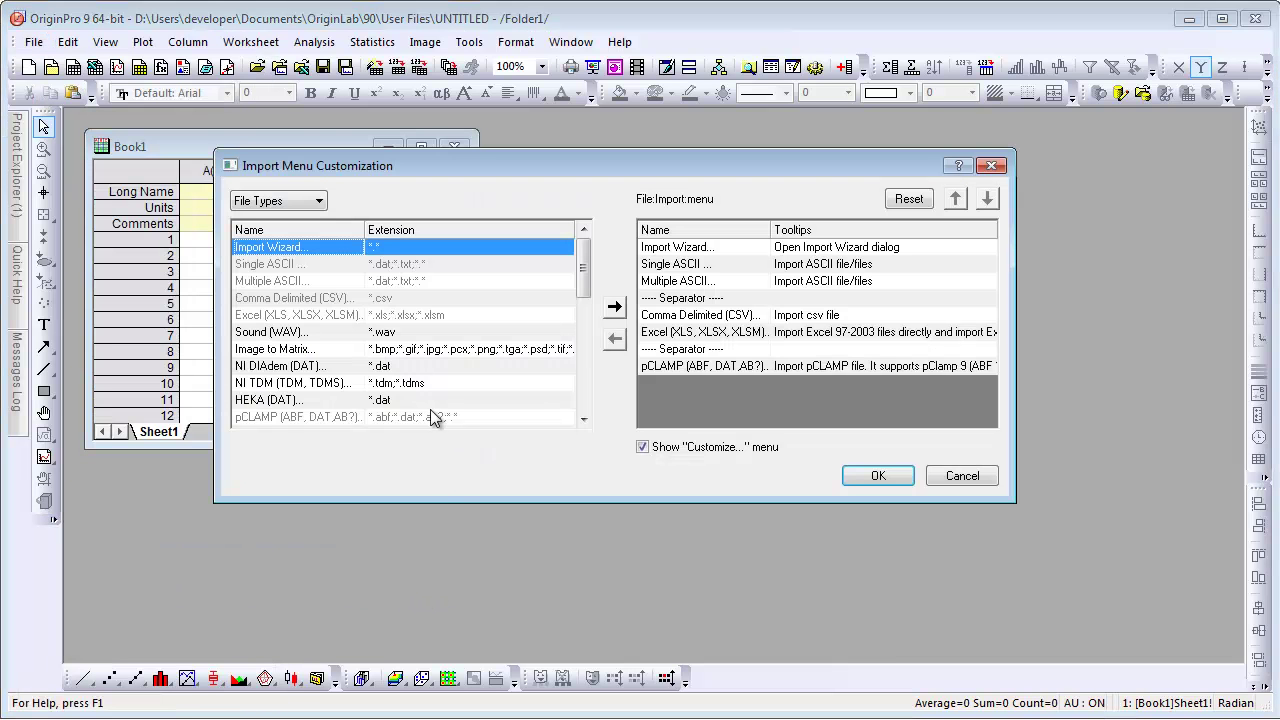
{"action": "left_click", "coordinate": [319, 201]}
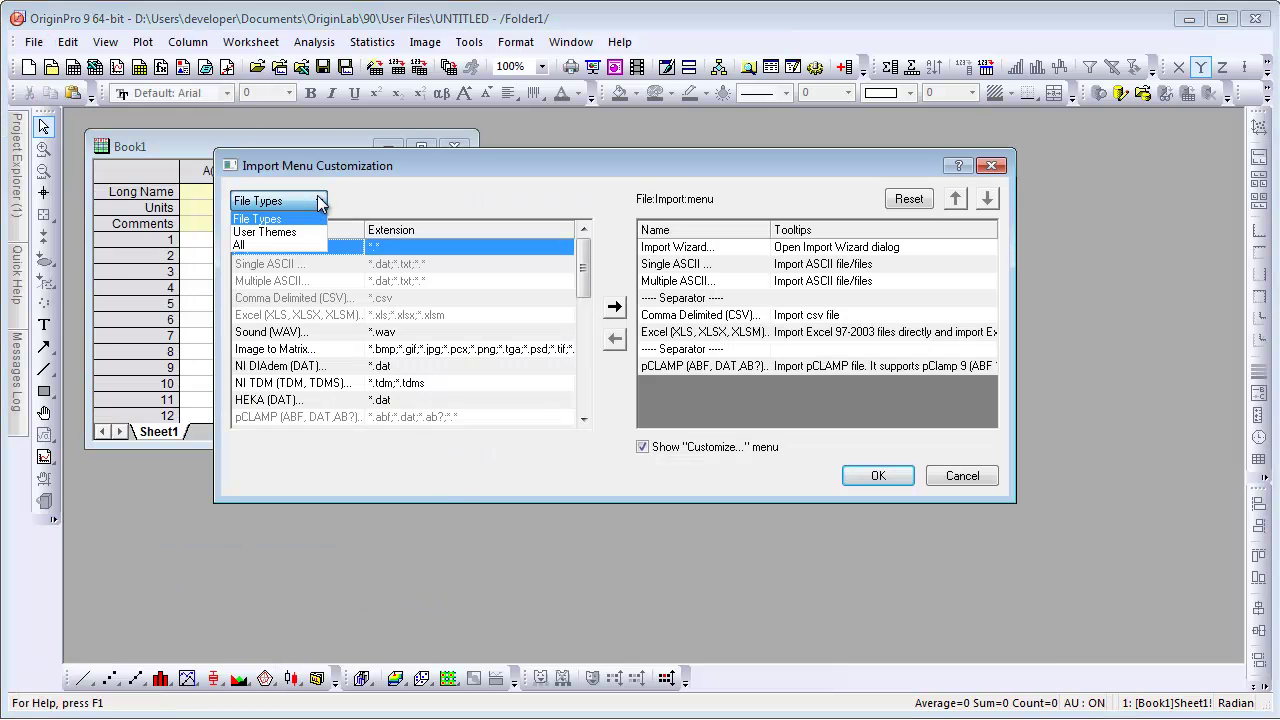
{"action": "left_click", "coordinate": [305, 232]}
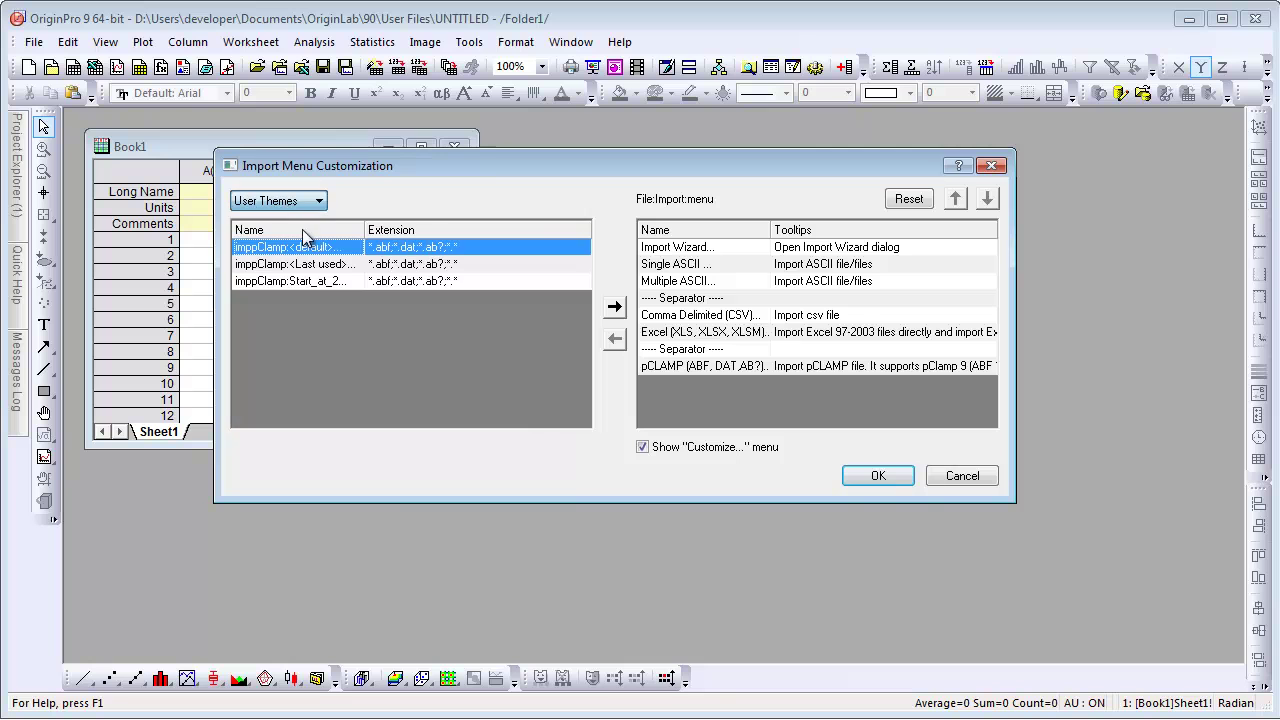
{"action": "left_click", "coordinate": [336, 283]}
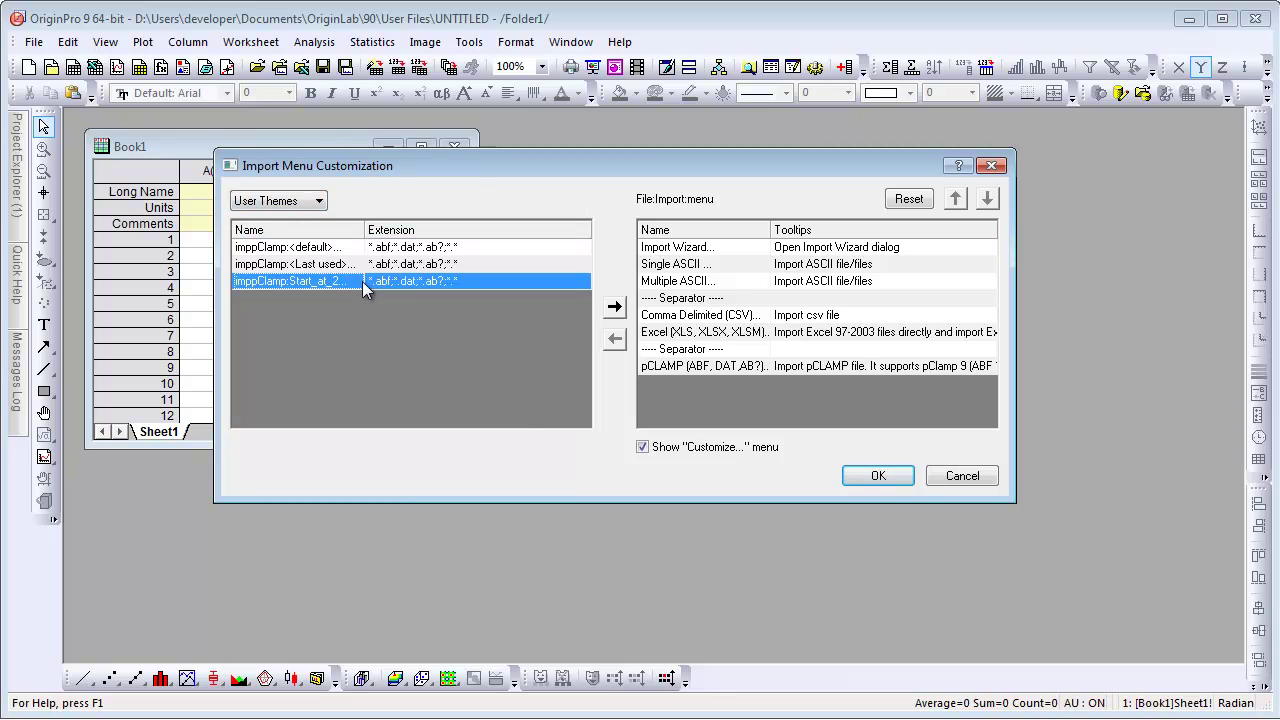
{"action": "left_click", "coordinate": [614, 309]}
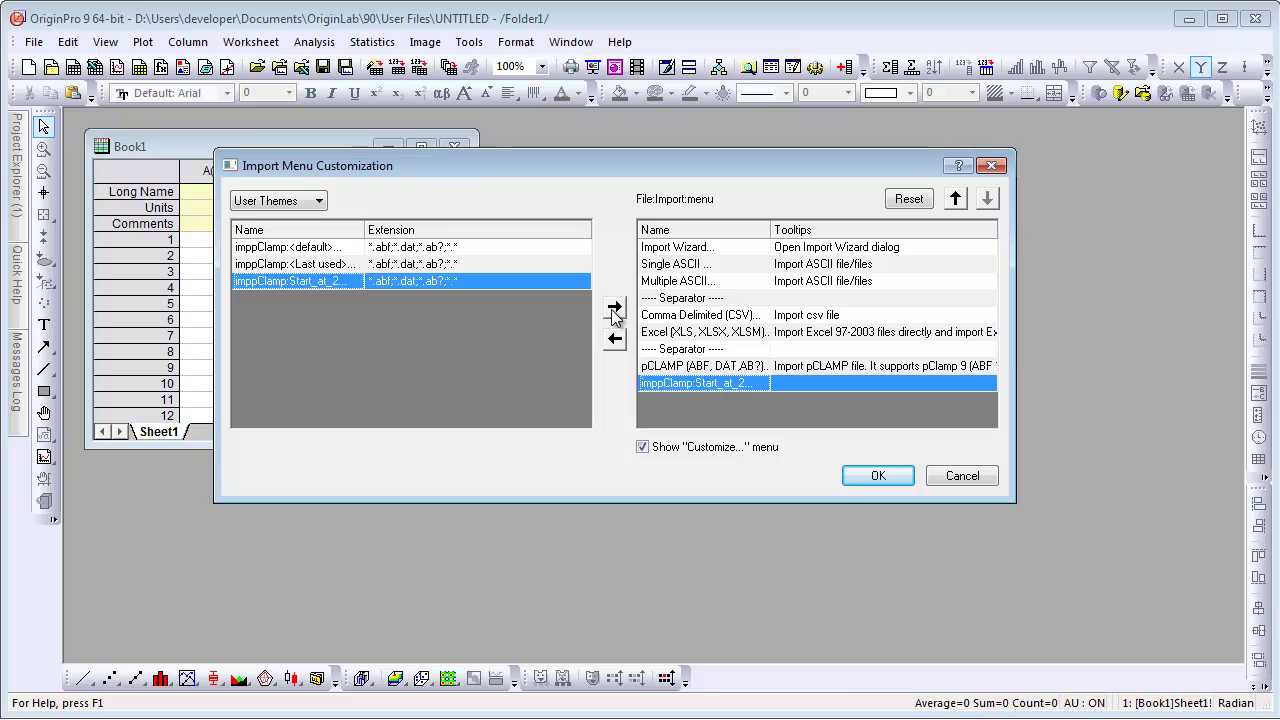
{"action": "left_click", "coordinate": [893, 478]}
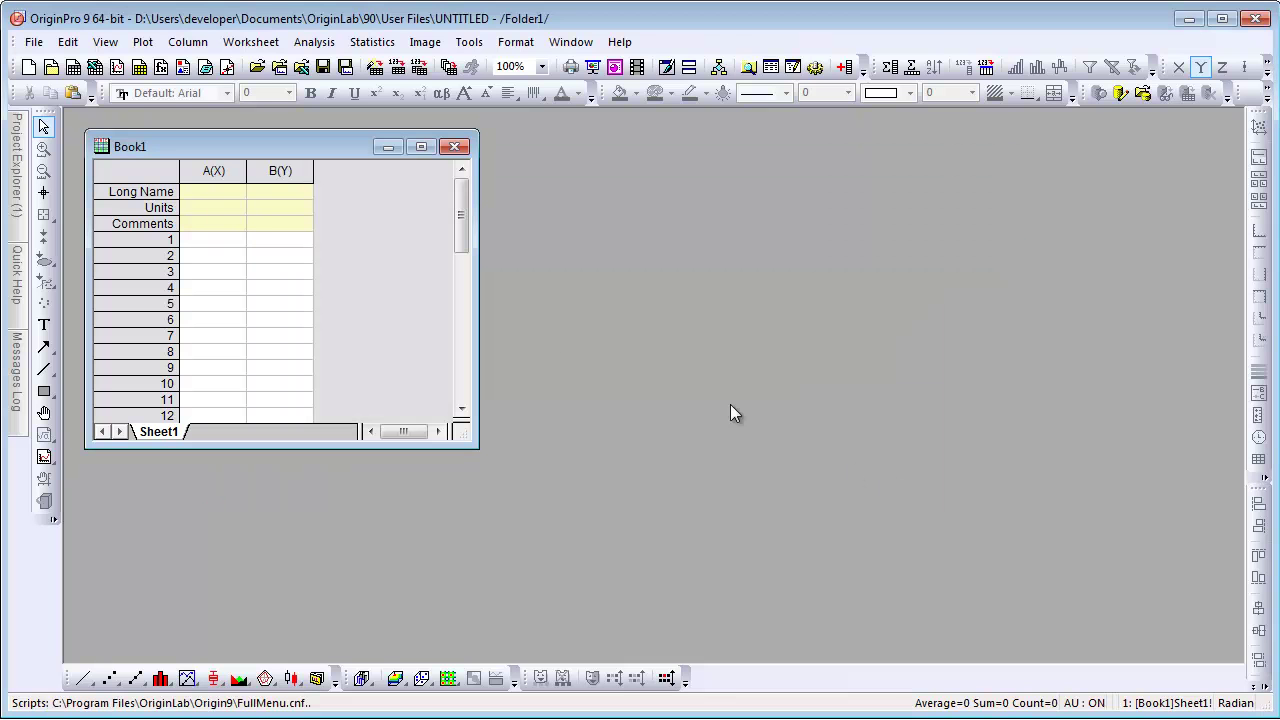
Import FILAVG01.DAT via imppClamp:Start_at_2 without options dialog; confirm Ep1 has x0 = 2, dx = 0.02 ms
{"action": "left_click", "coordinate": [33, 42]}
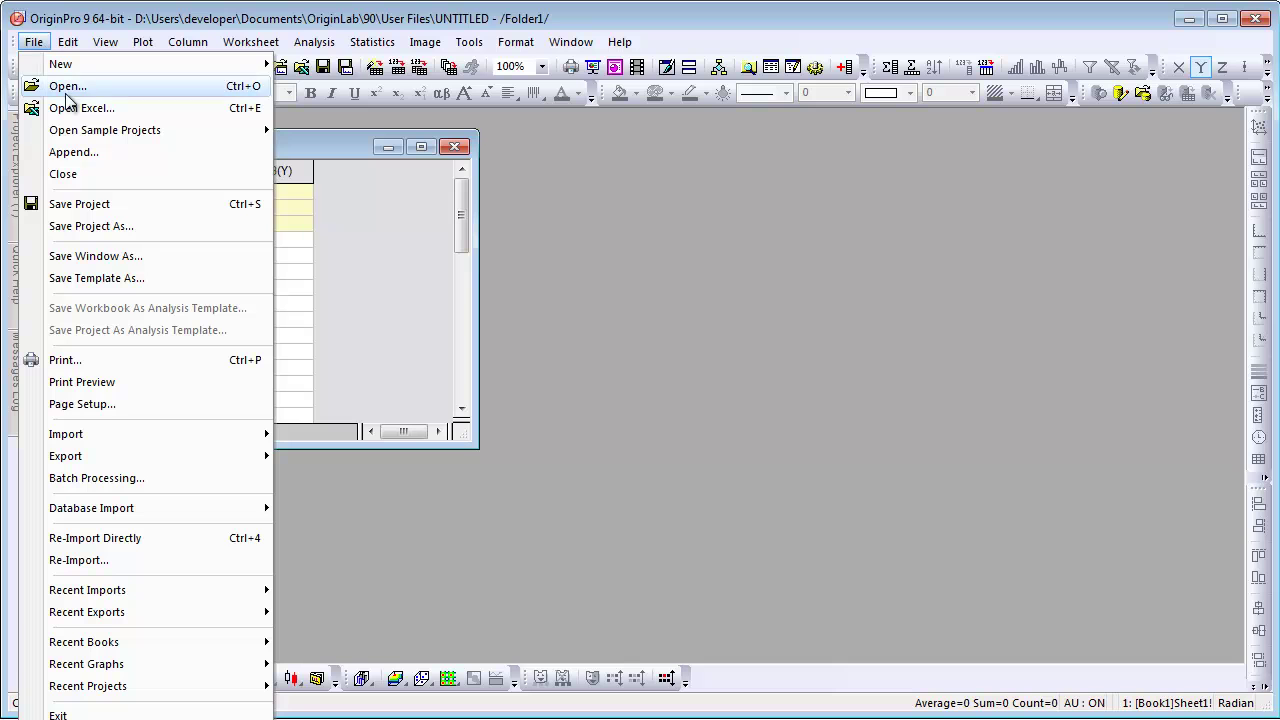
{"action": "mouse_move", "coordinate": [171, 434]}
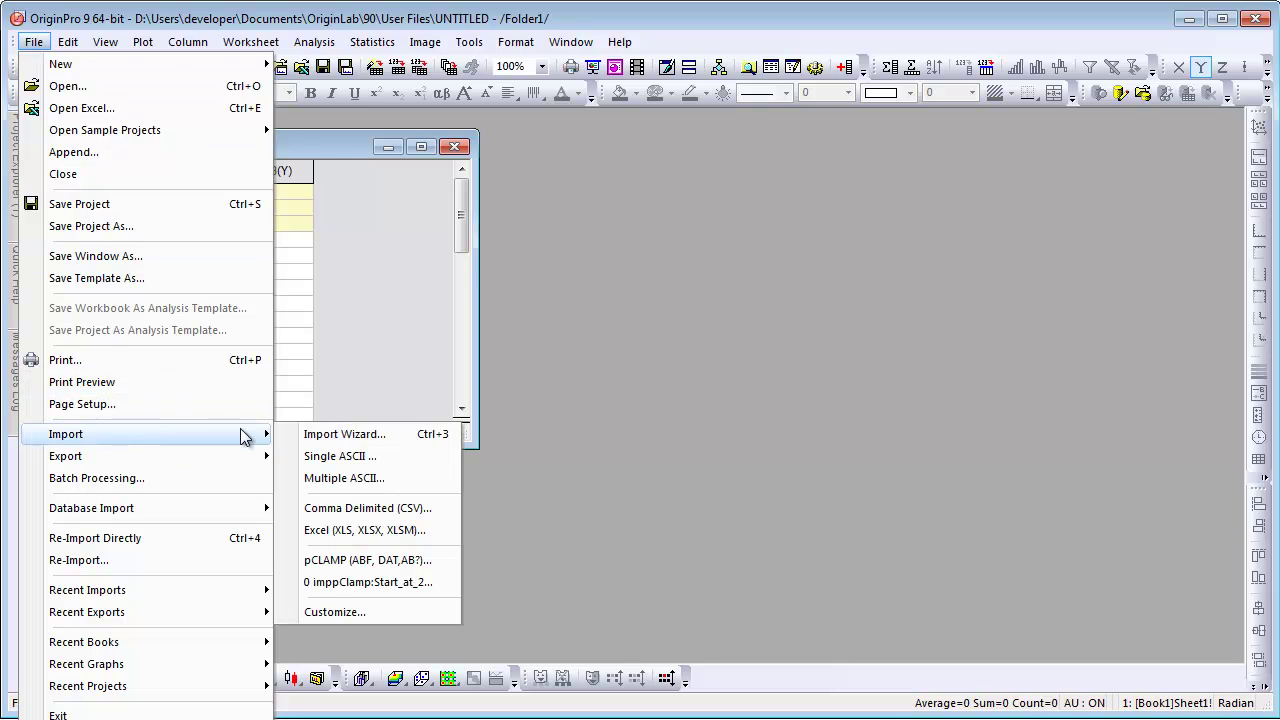
{"action": "left_click", "coordinate": [383, 582]}
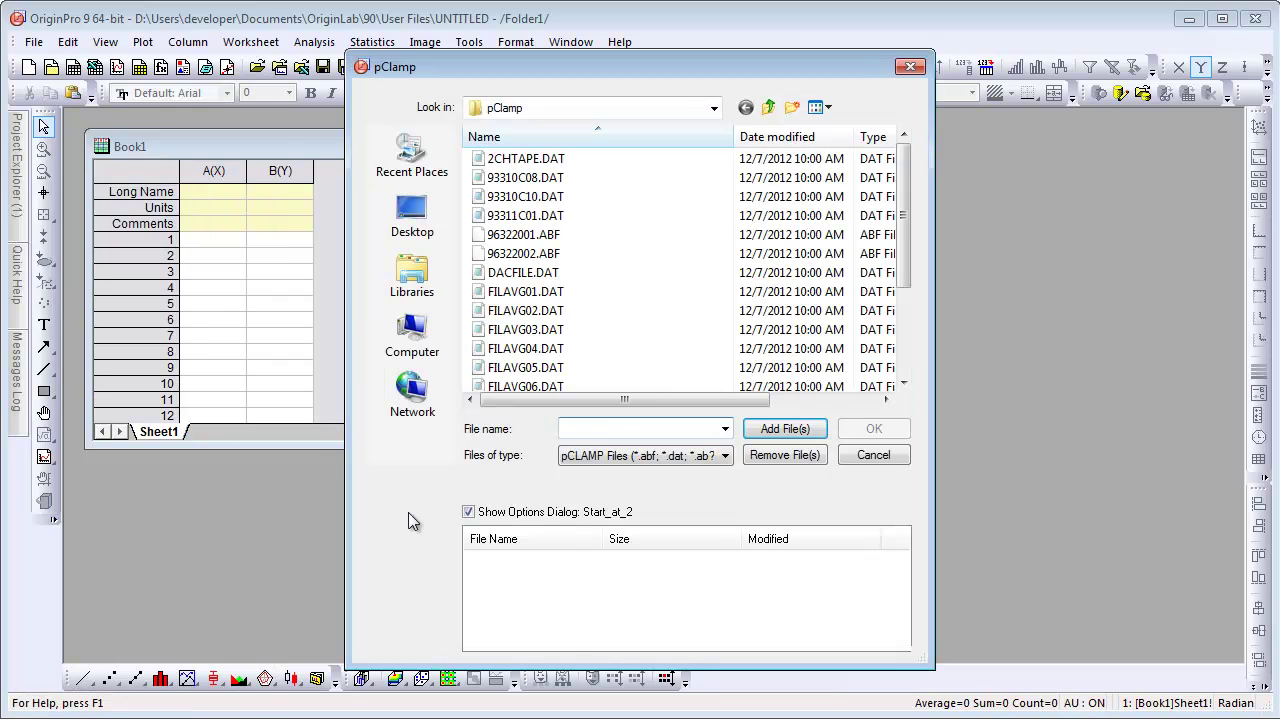
{"action": "left_click", "coordinate": [538, 295]}
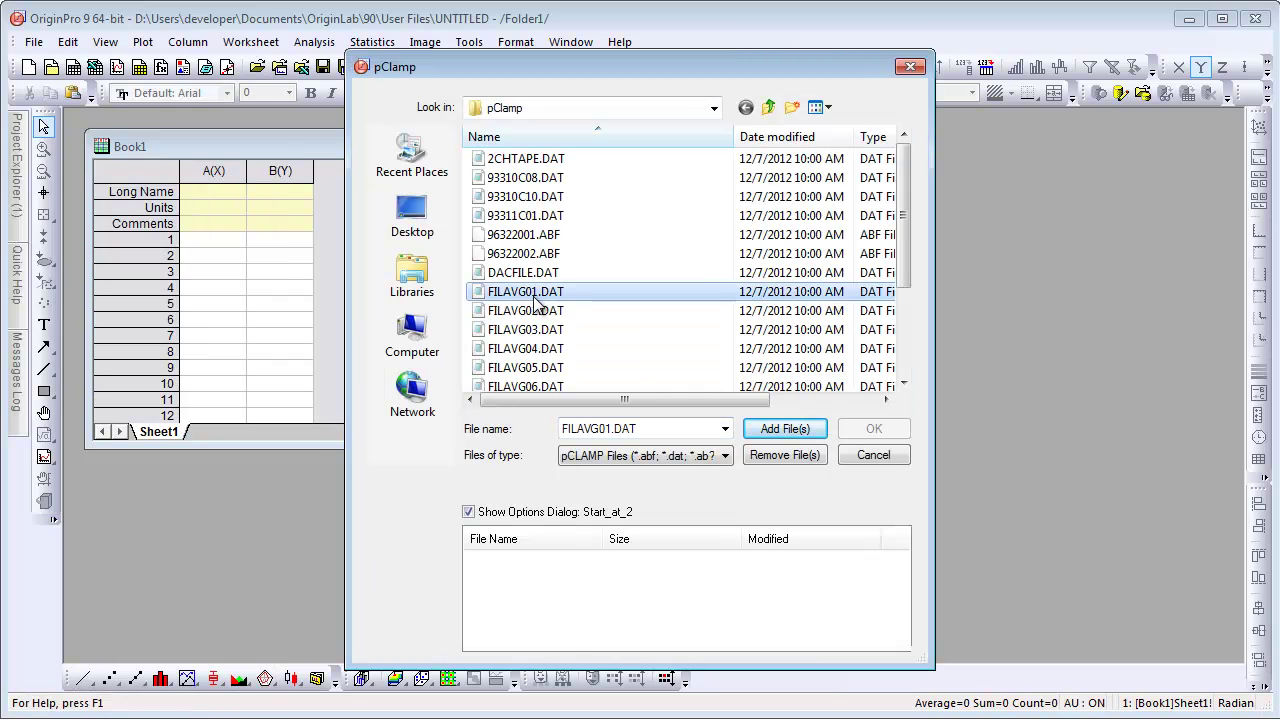
{"action": "left_click", "coordinate": [780, 435]}
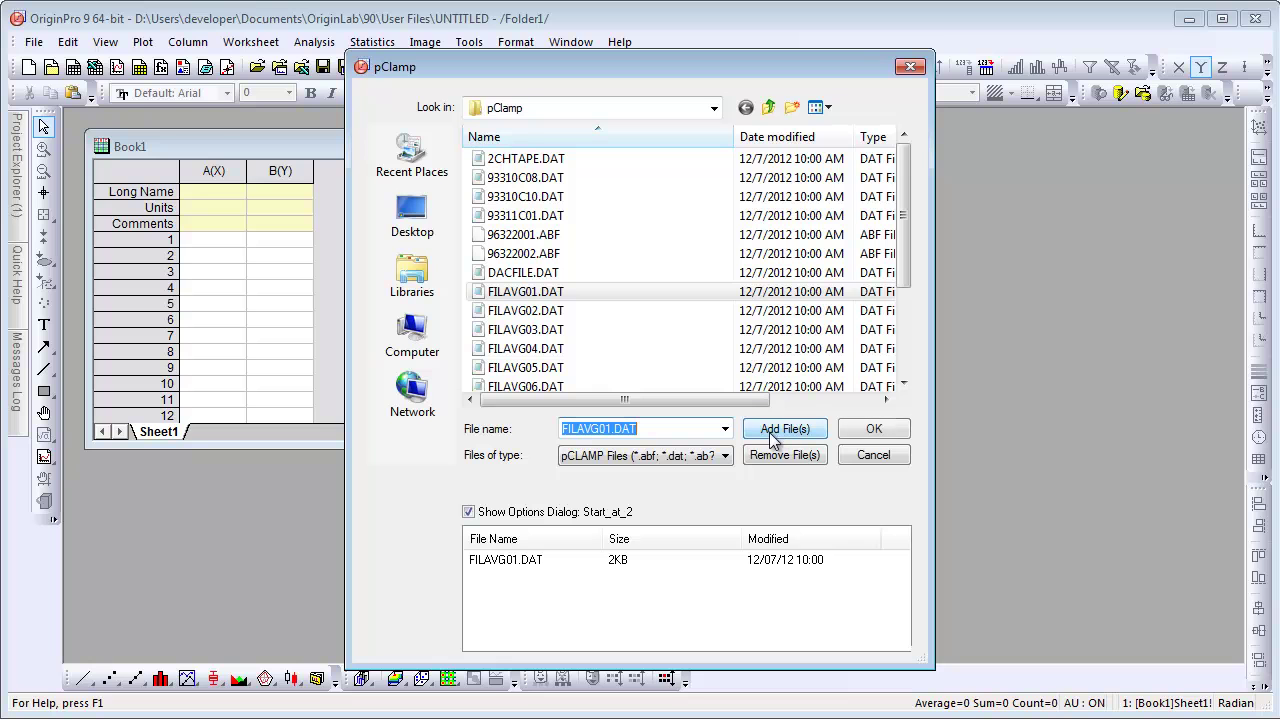
{"action": "left_click", "coordinate": [469, 513]}
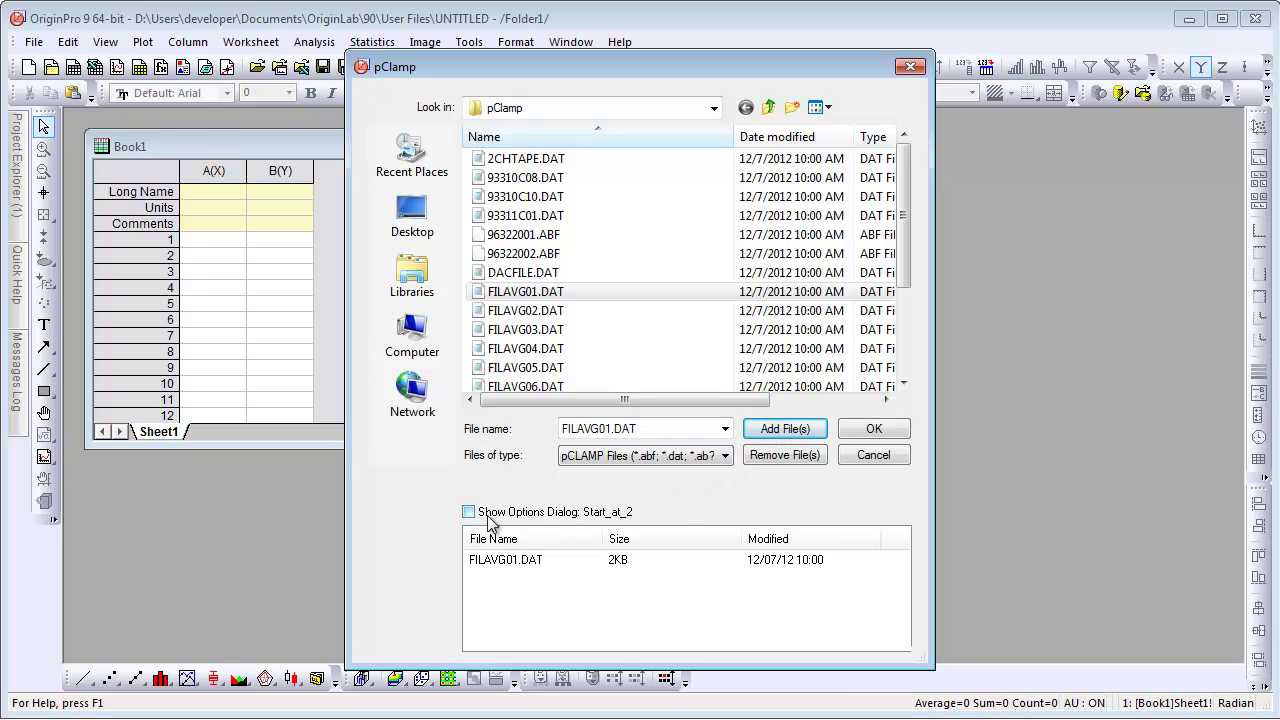
{"action": "left_click", "coordinate": [874, 429]}
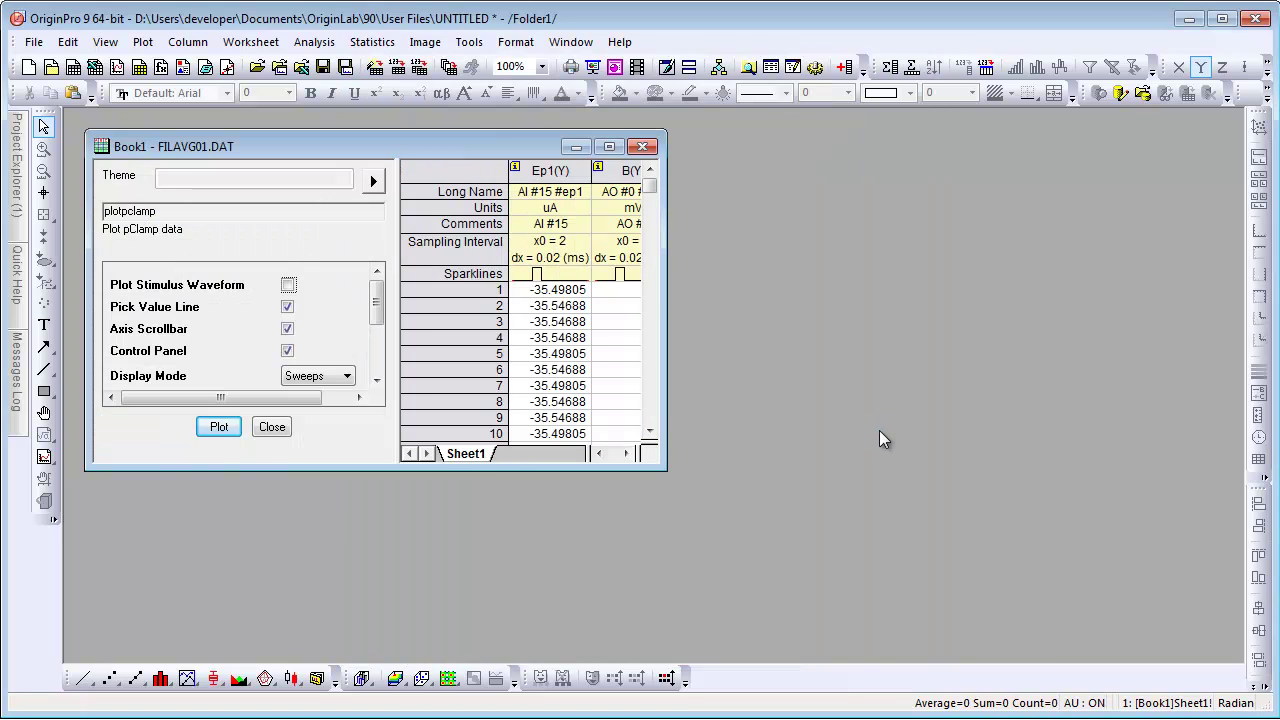
{"action": "left_click", "coordinate": [515, 167]}
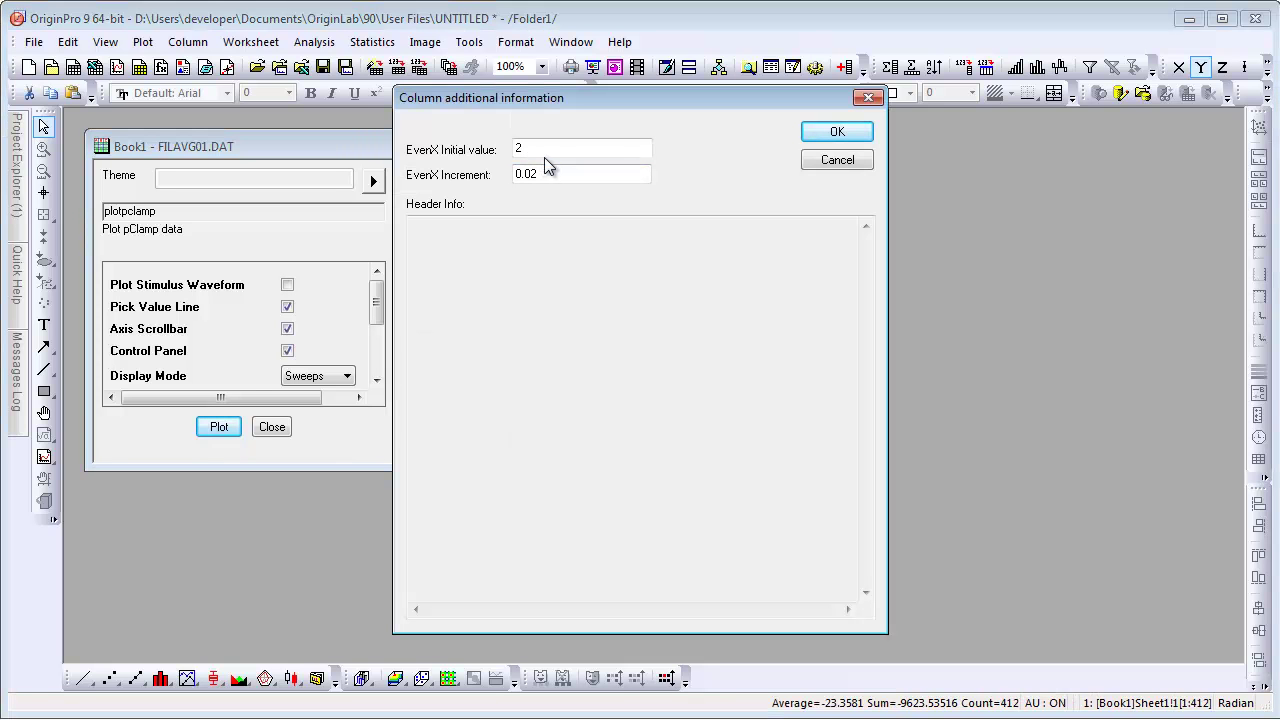
{"action": "left_click", "coordinate": [838, 132]}
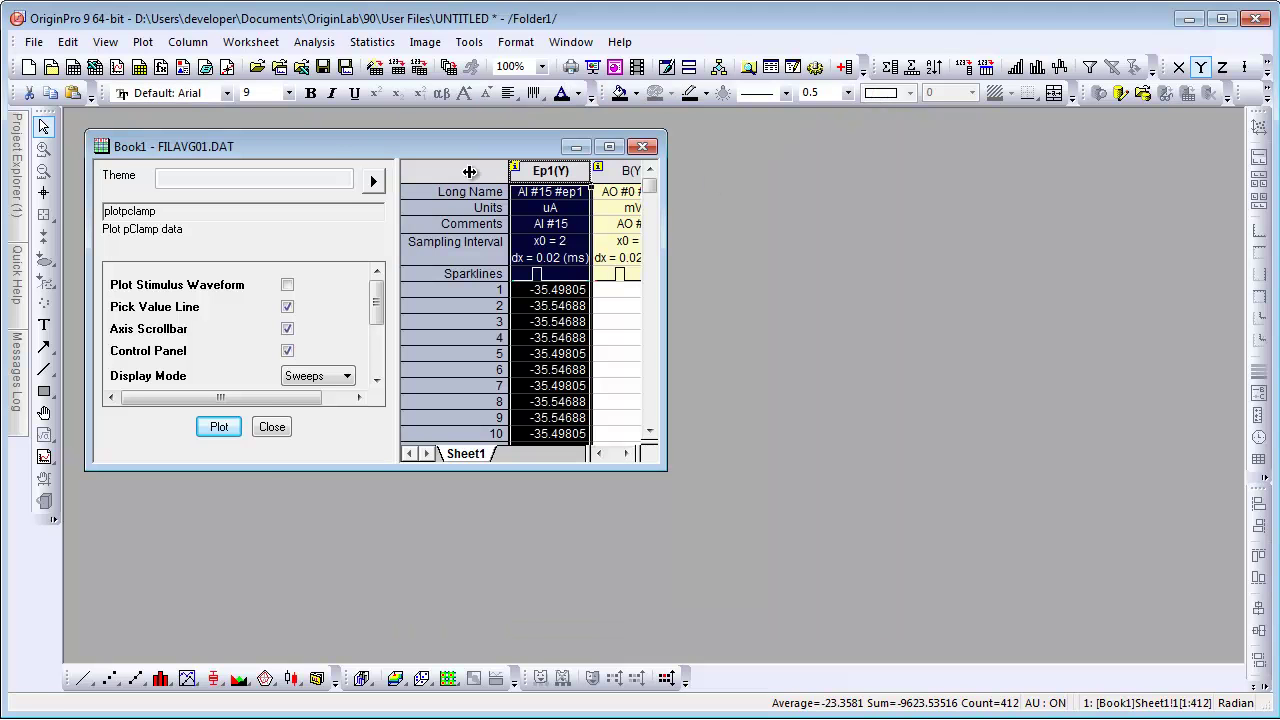
Reset the File > Import menu customization to its defaults, removing imppClamp:Start_at_2
{"action": "left_click", "coordinate": [33, 42]}
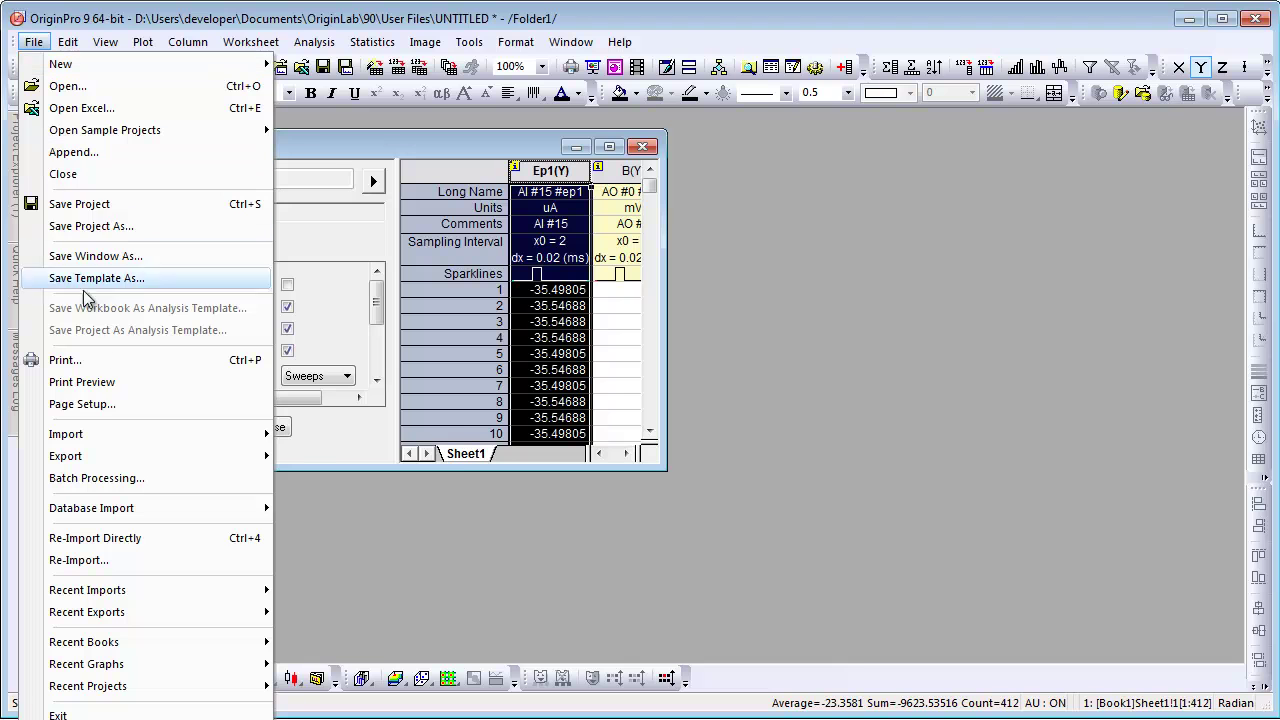
{"action": "mouse_move", "coordinate": [143, 433]}
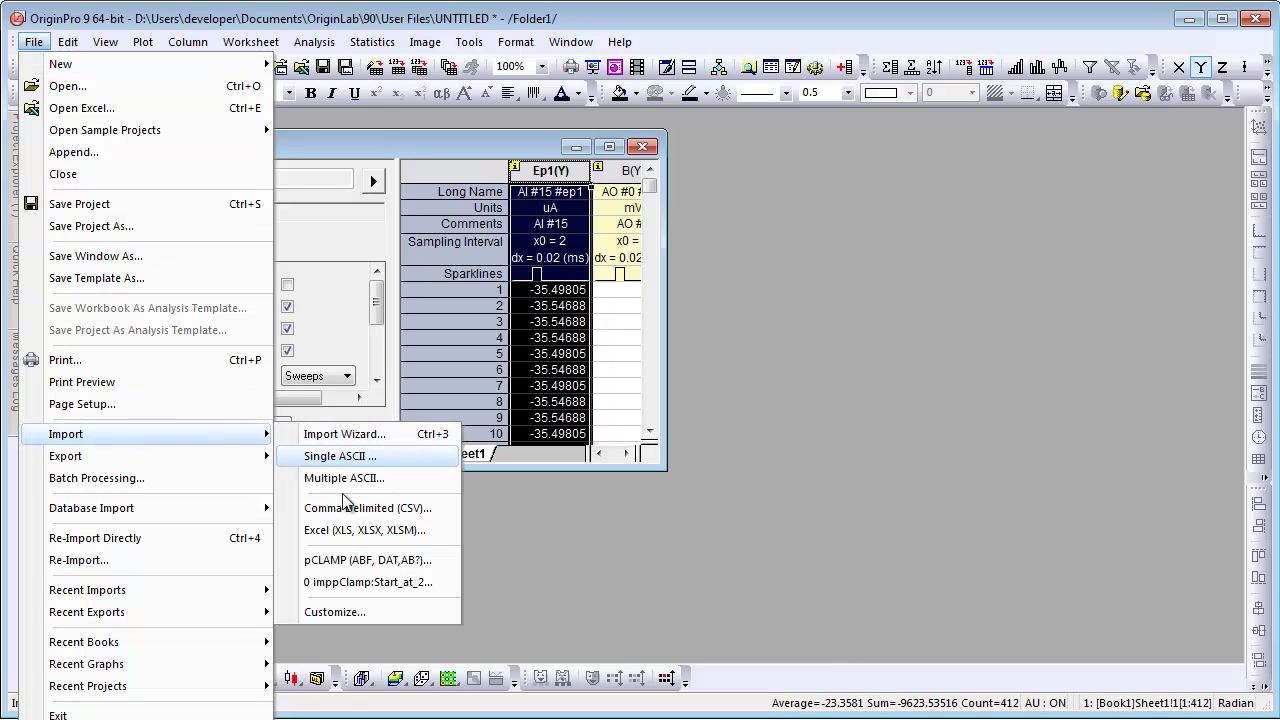
{"action": "left_click", "coordinate": [354, 611]}
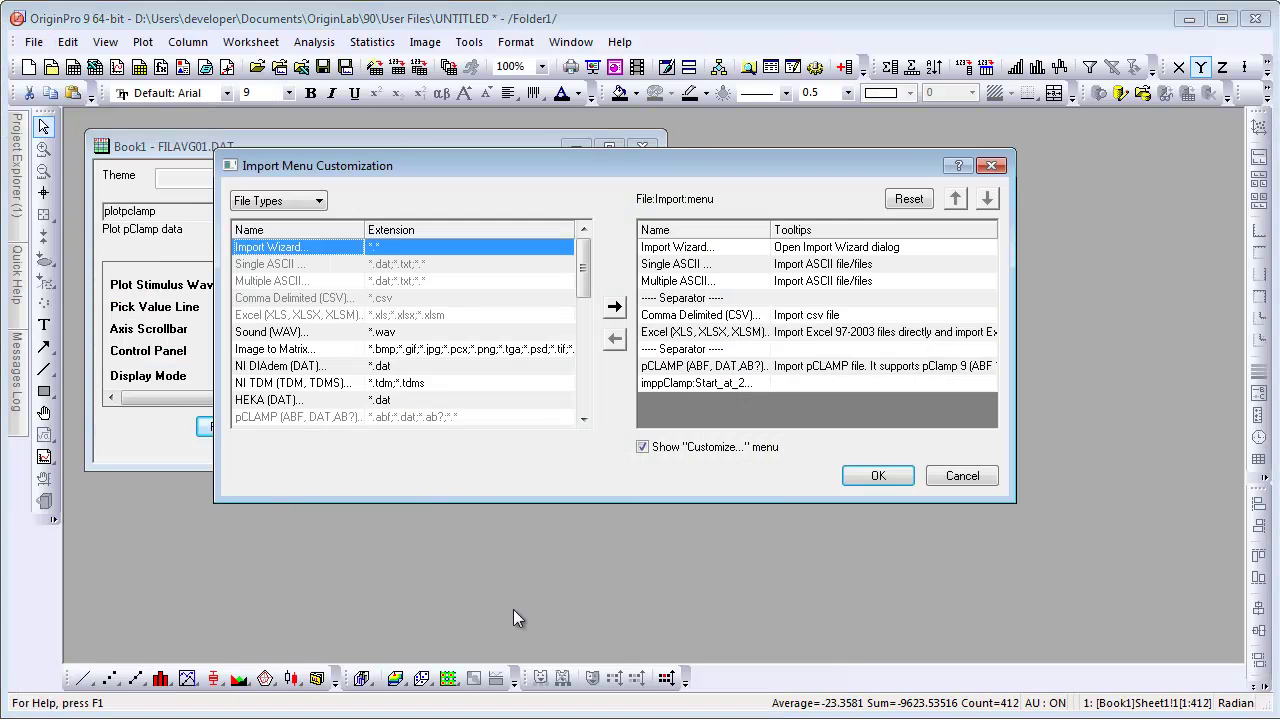
{"action": "left_click", "coordinate": [915, 199]}
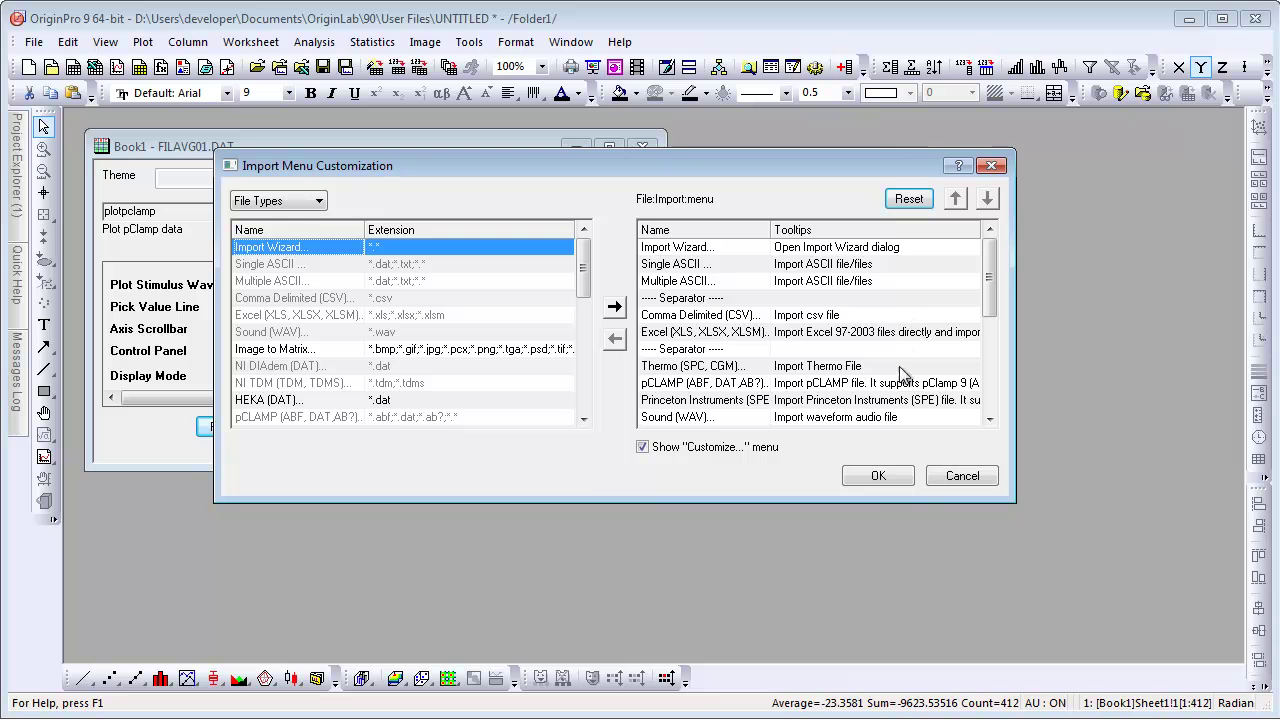
{"action": "left_click", "coordinate": [877, 477]}
Show the File > Import submenu to verify the defaults are back without Start_at_2
{"action": "left_click", "coordinate": [34, 42]}
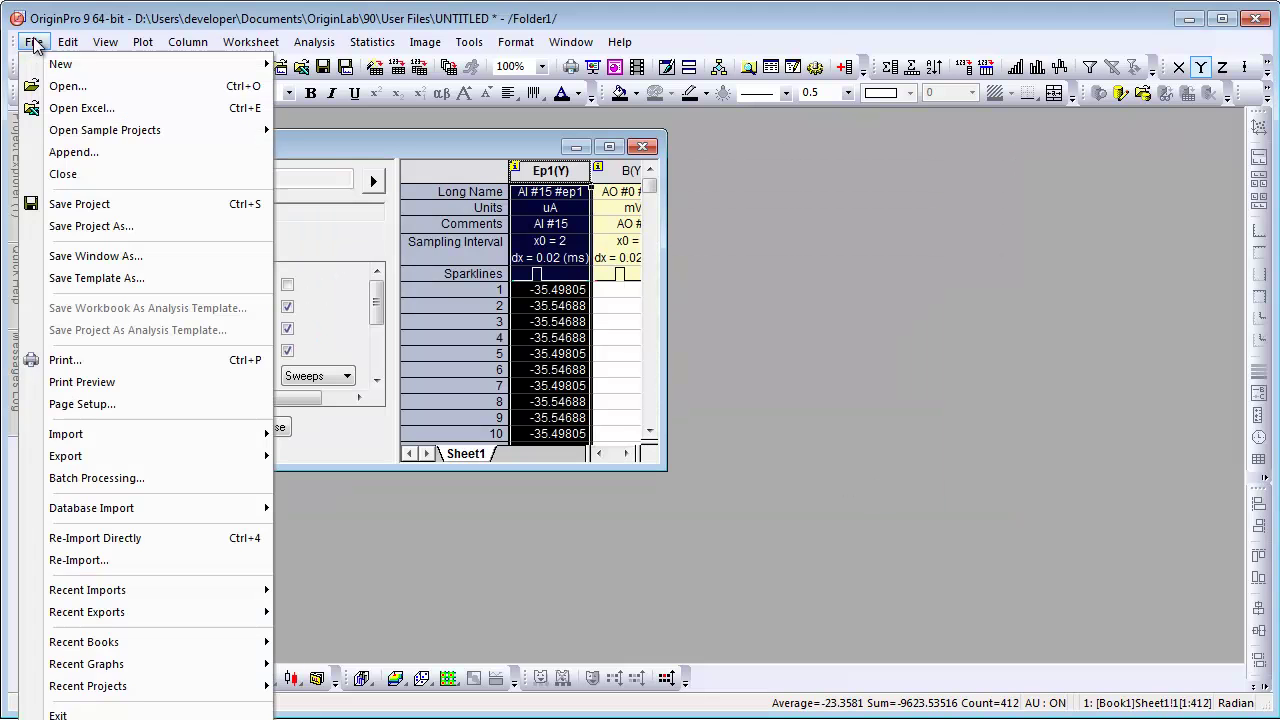
{"action": "mouse_move", "coordinate": [203, 442]}
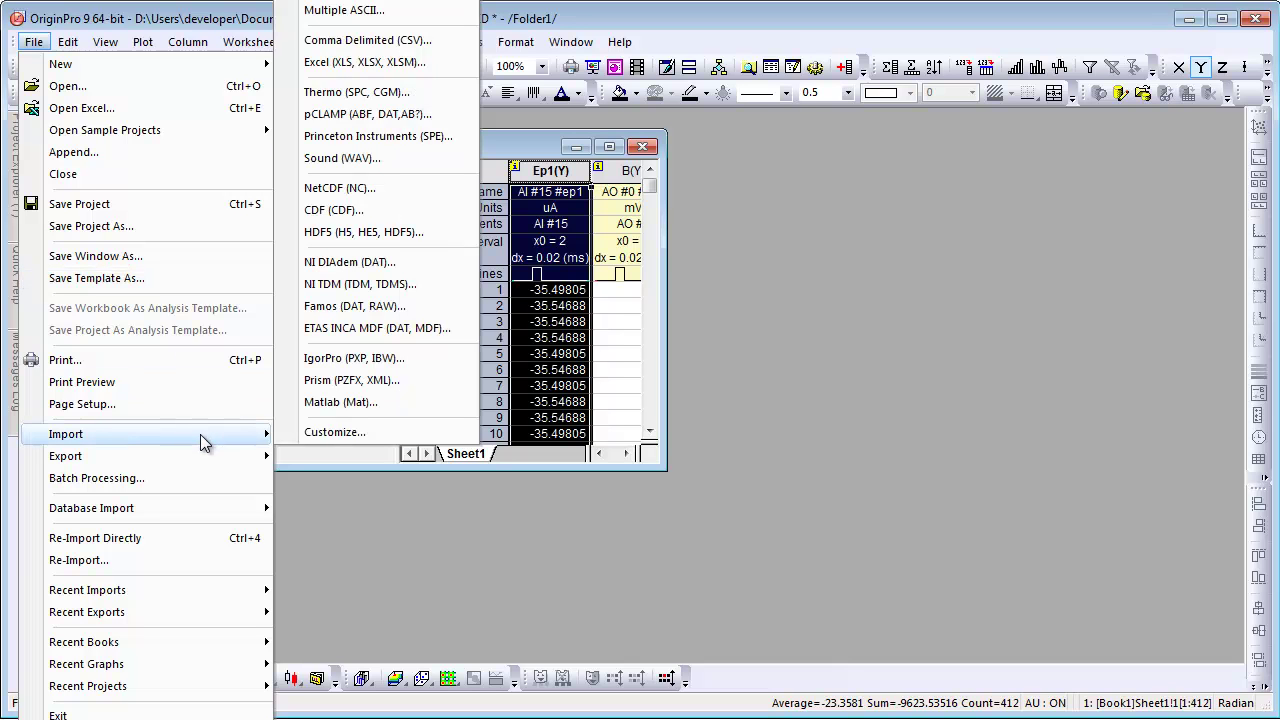